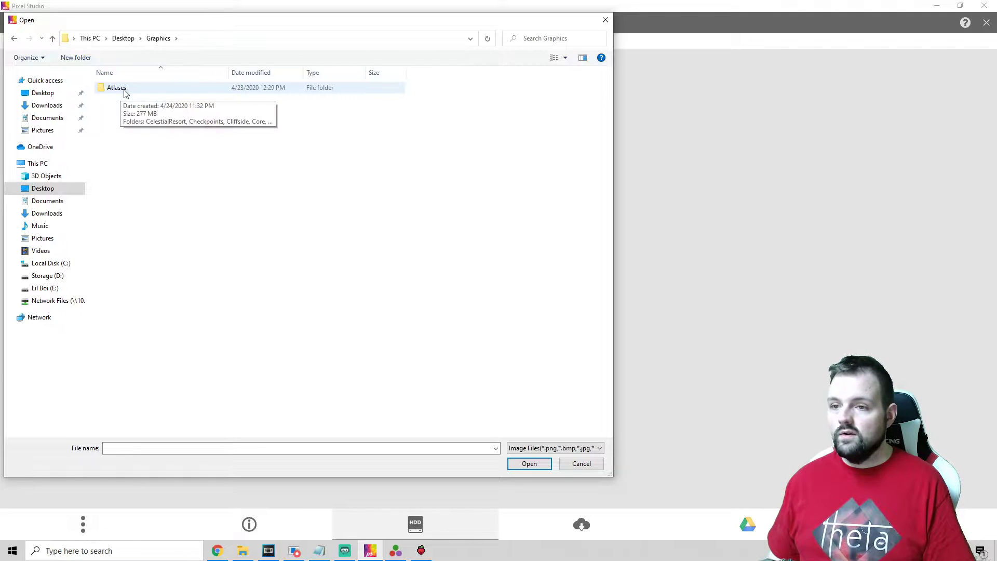
Step: Open summit.png from Atlases > Gameplay > tilesets in Pixel Studio
double_click(124, 91)
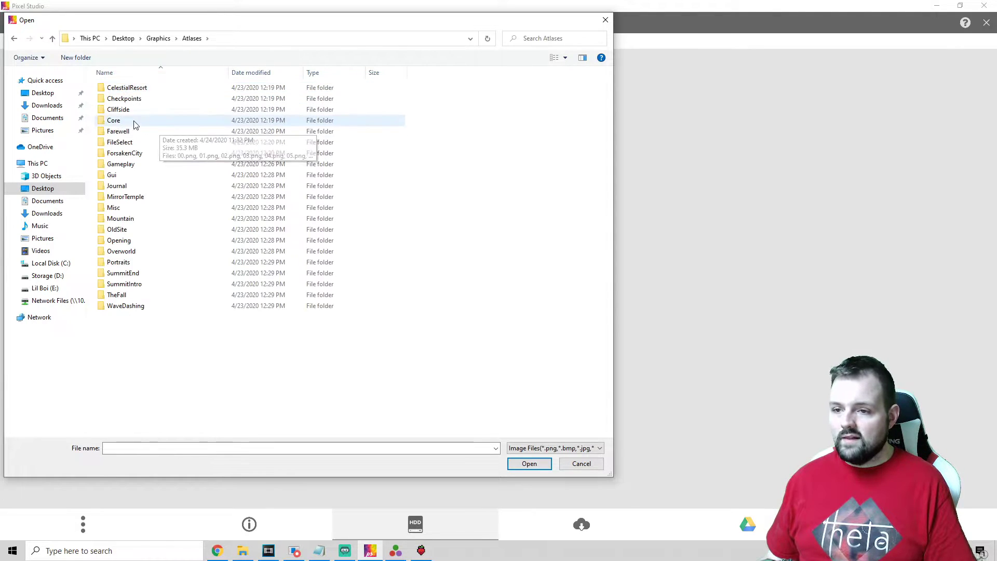
double_click(127, 164)
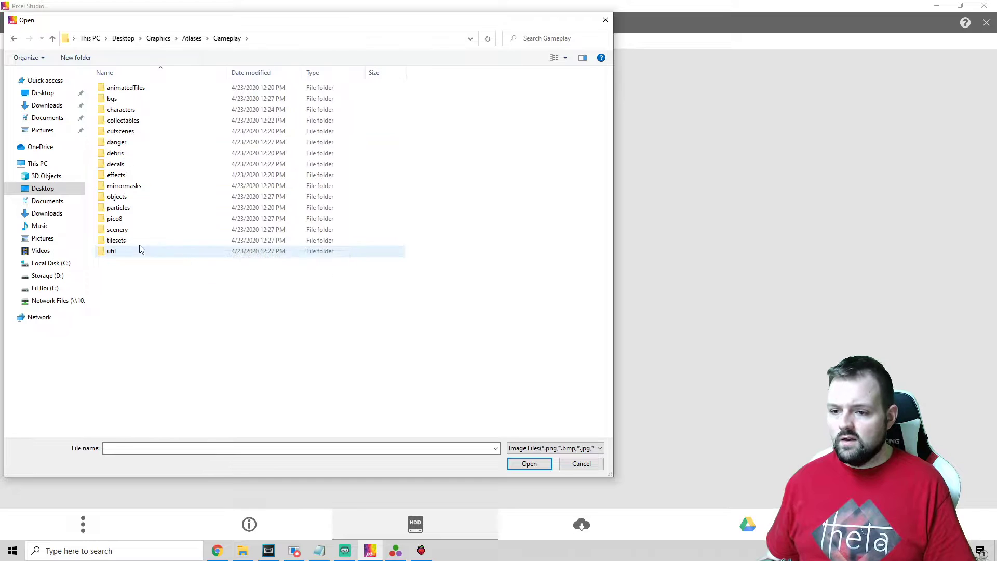
double_click(138, 242)
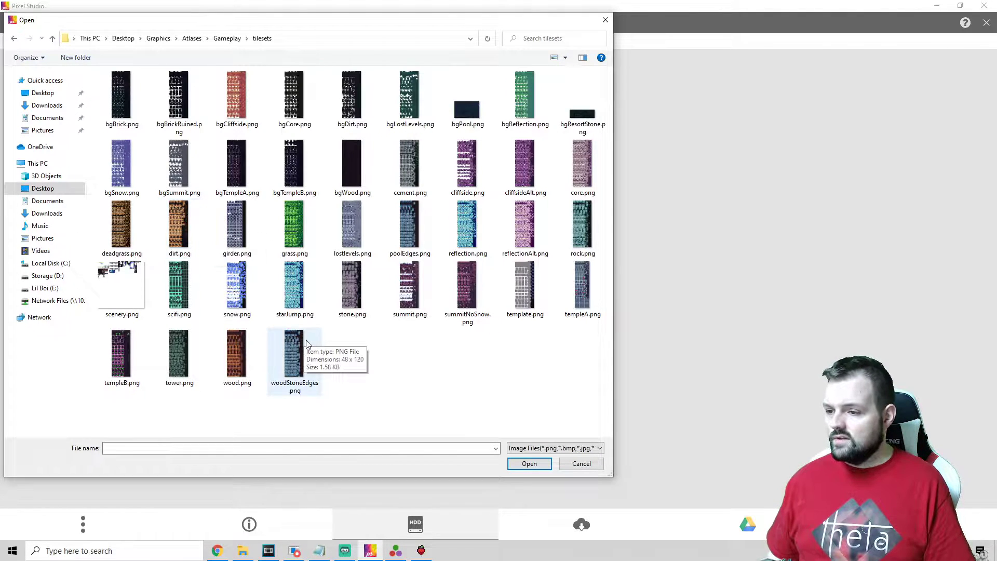
left_click(426, 302)
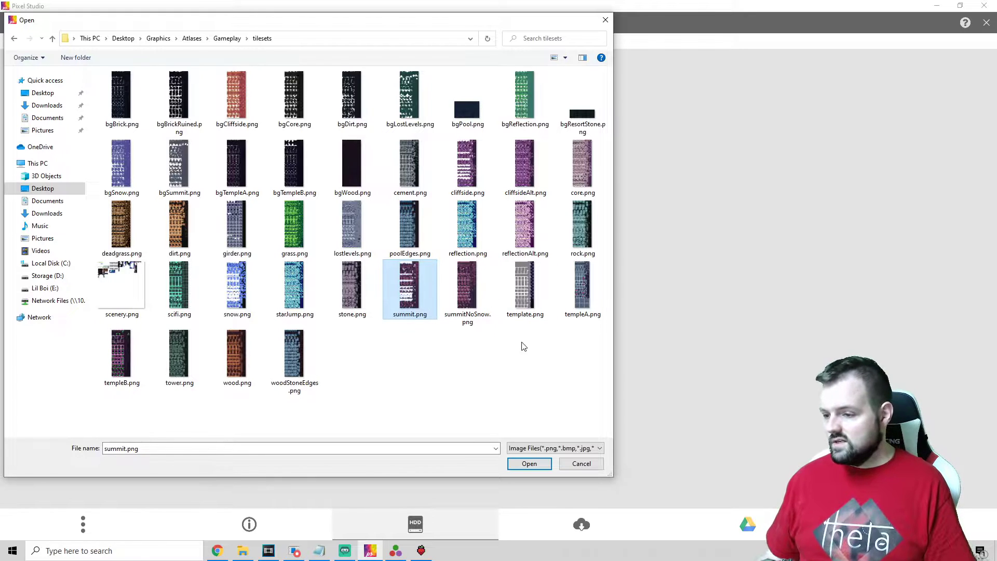
left_click(529, 463)
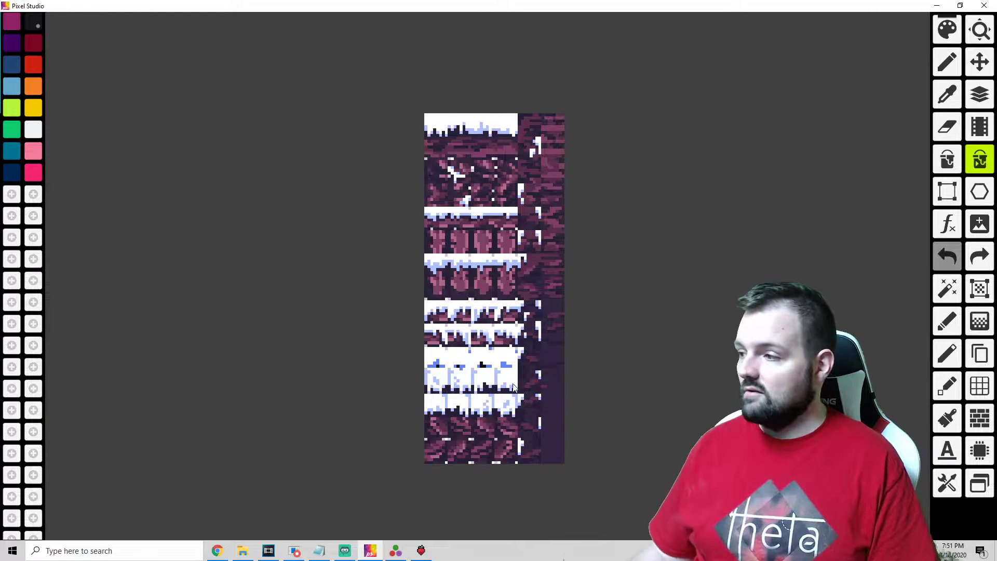
left_click(947, 63)
left_click(30, 85)
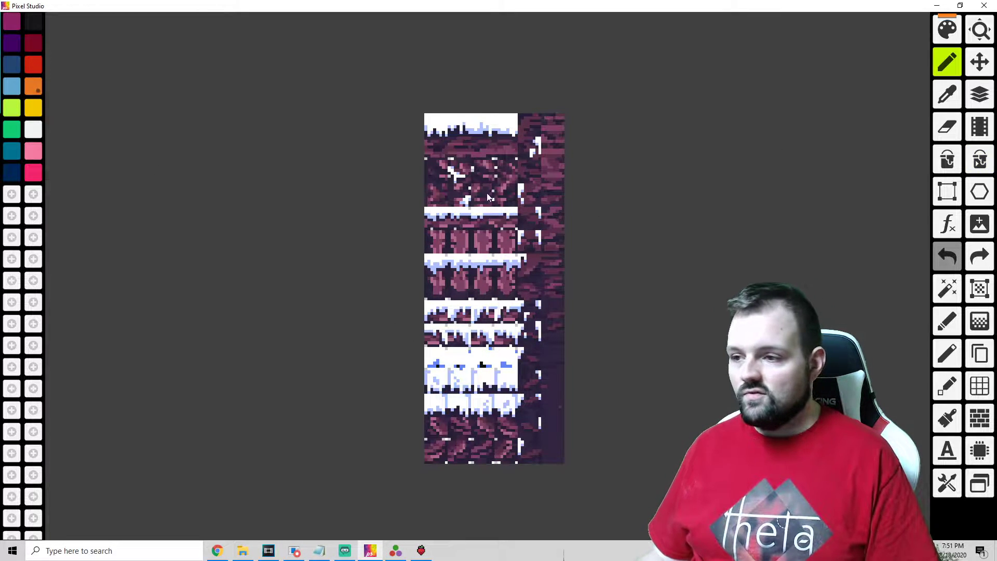
mouse_move(491, 197)
left_mouse_down()
mouse_move(526, 268)
mouse_move(516, 385)
mouse_move(431, 272)
mouse_move(469, 145)
mouse_move(540, 376)
mouse_move(501, 359)
mouse_move(483, 372)
left_mouse_up()
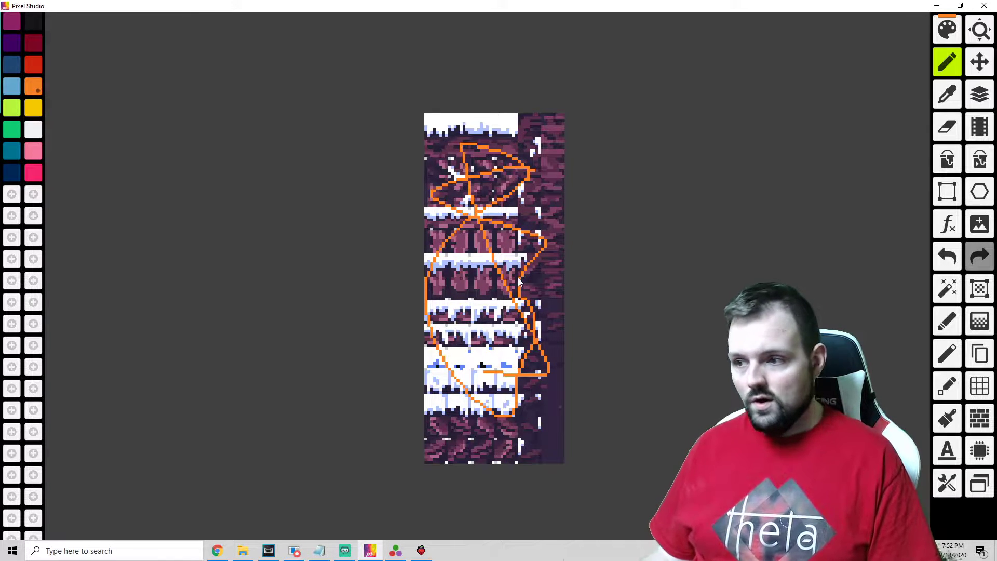
key("ctrl+z")
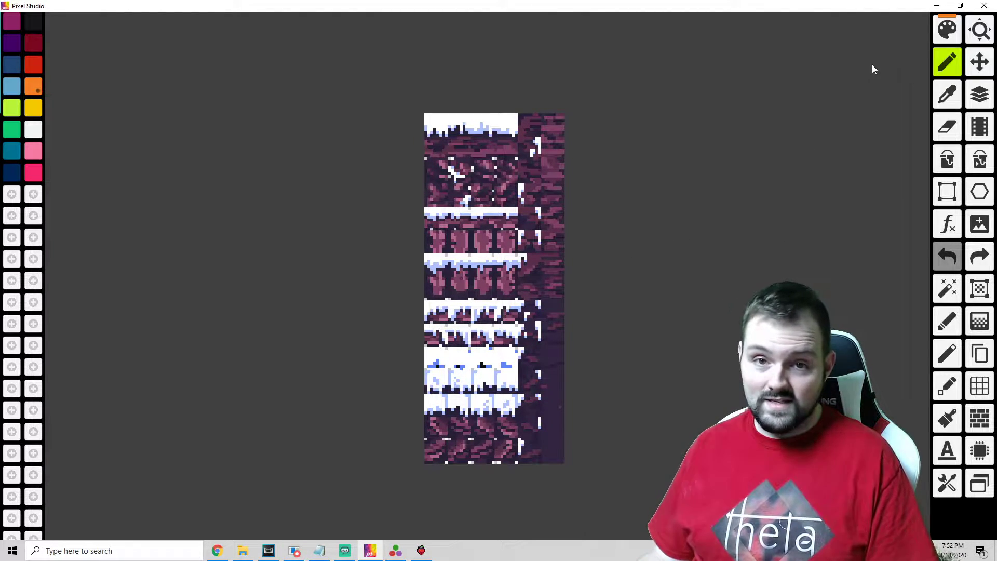
Step: Load the GRAYSCALE palette into the colour swatches
left_click(946, 30)
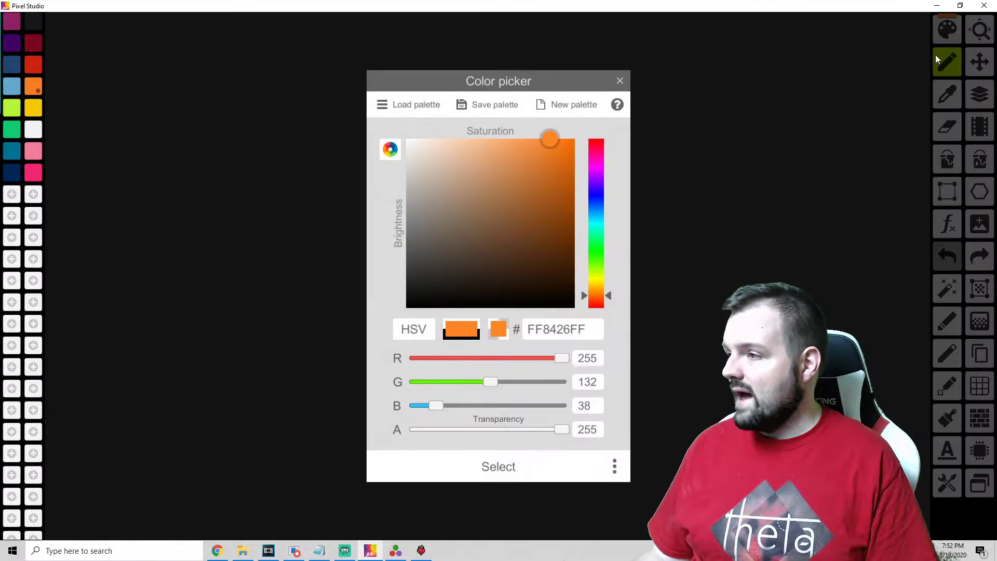
left_click(425, 99)
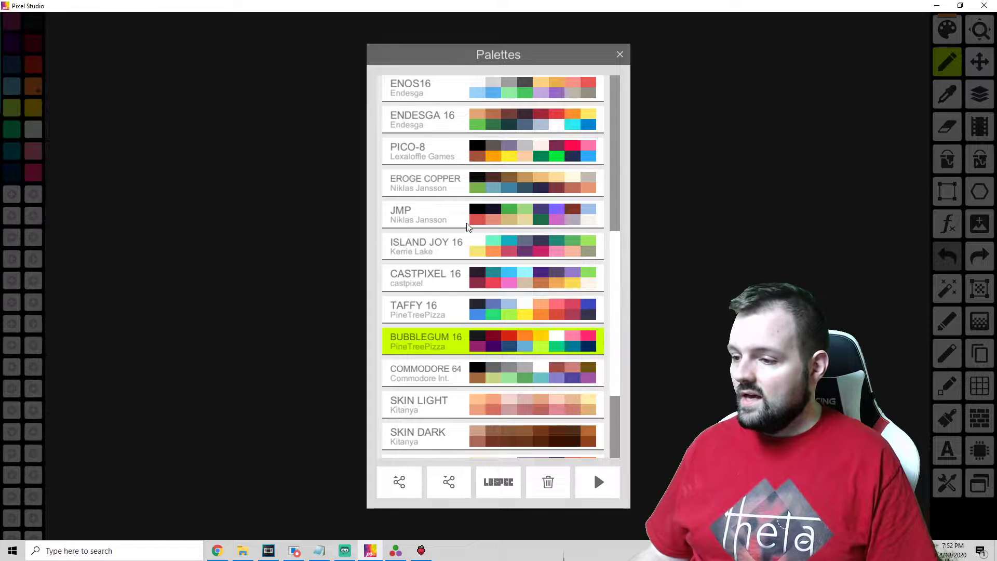
scroll(459, 226, "down", 3)
scroll(459, 228, "up", 10)
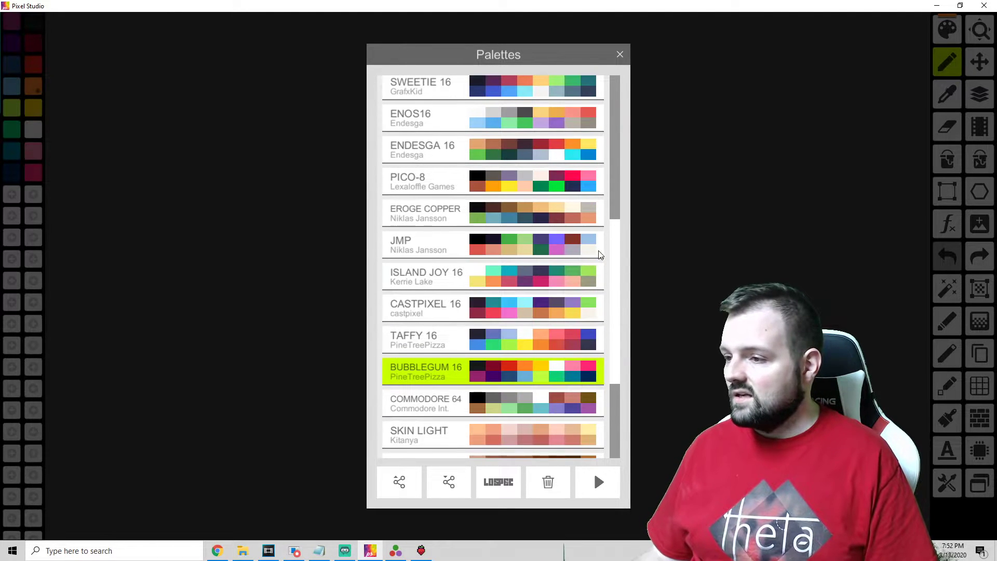
left_click(414, 126)
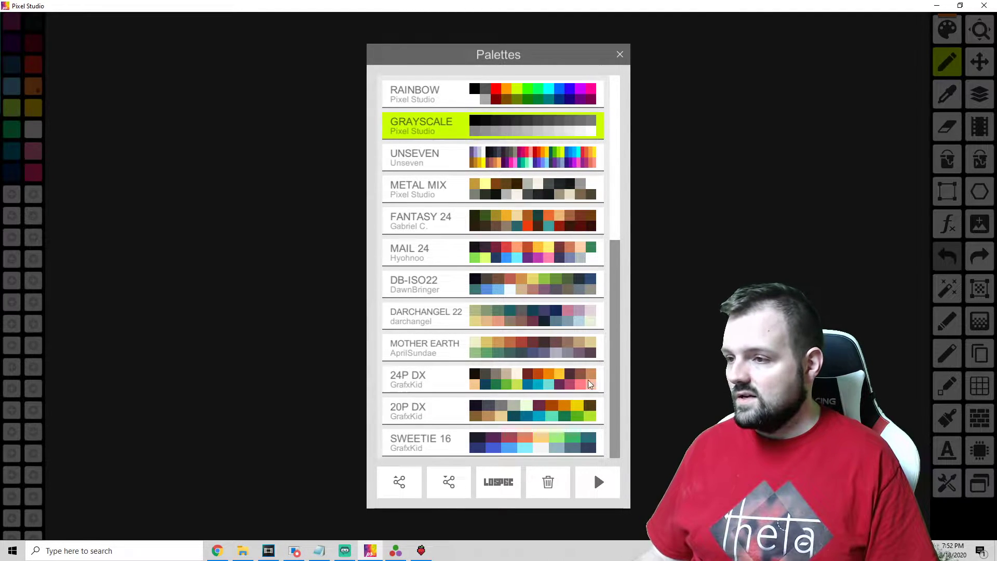
left_click(597, 482)
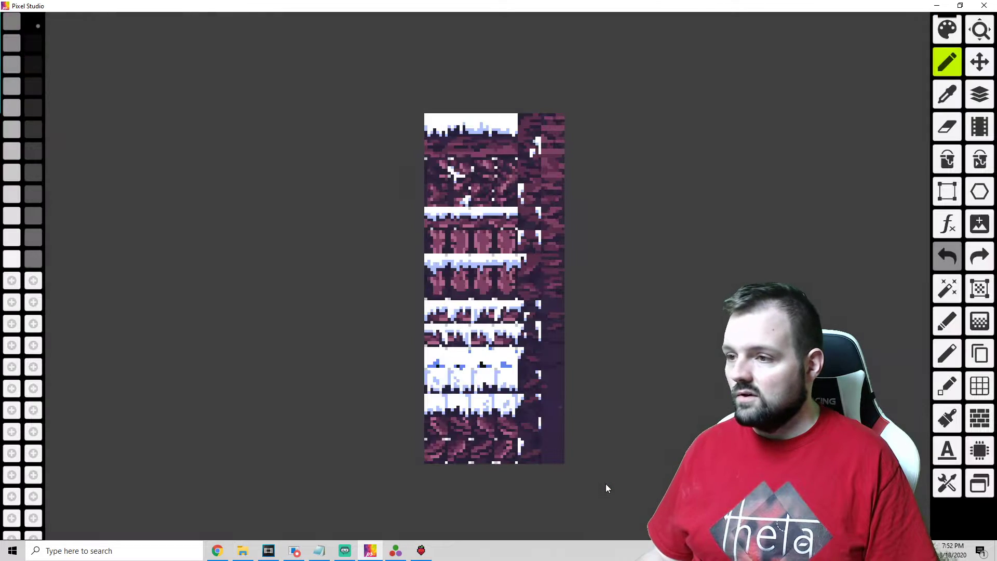
Step: Use the global fill bucket to turn the purple column beside the tiles near-black
left_click(978, 165)
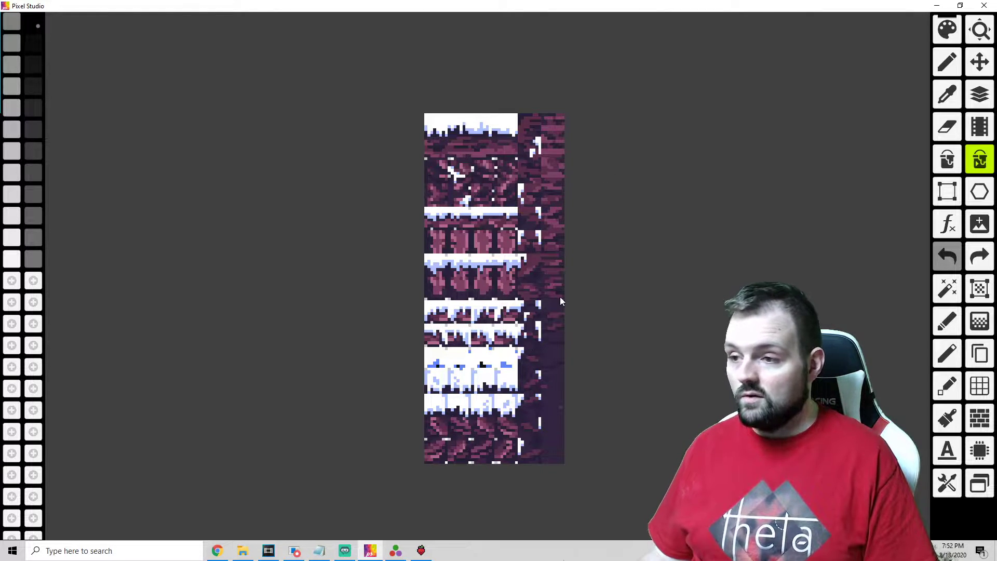
scroll(537, 301, "up", 2)
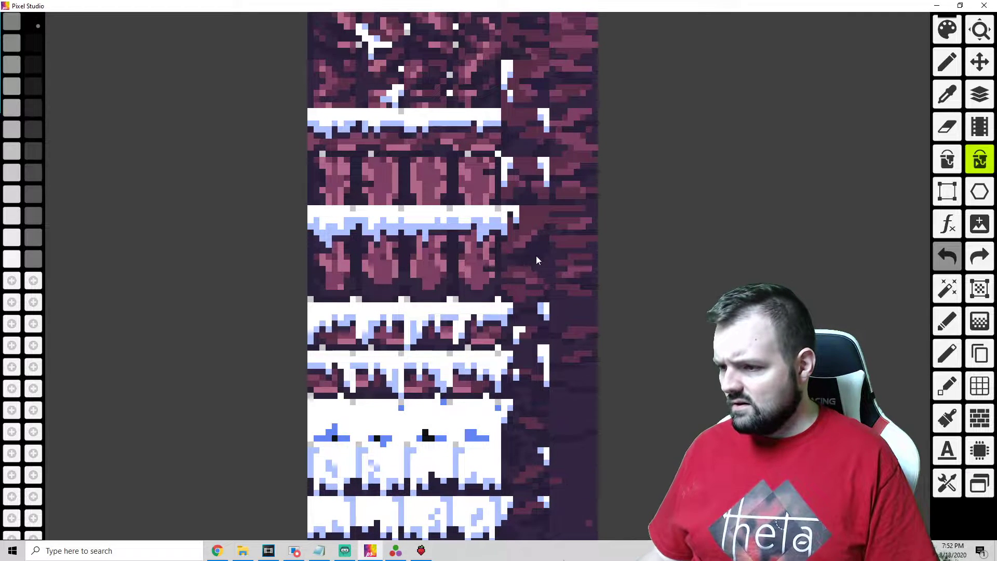
key("ctrl+y")
scroll(521, 207, "down", 3)
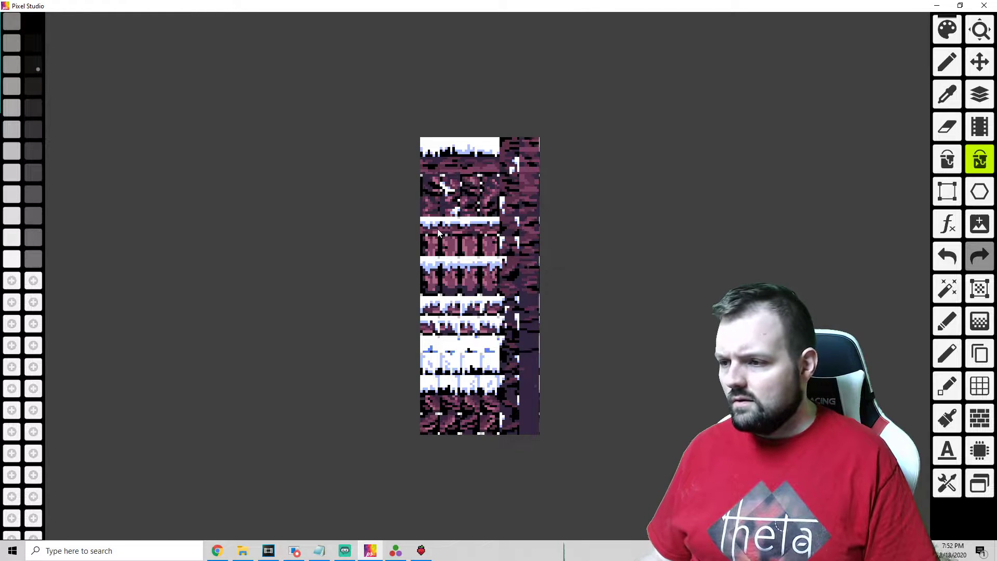
scroll(538, 369, "up", 1)
scroll(500, 460, "up", 1)
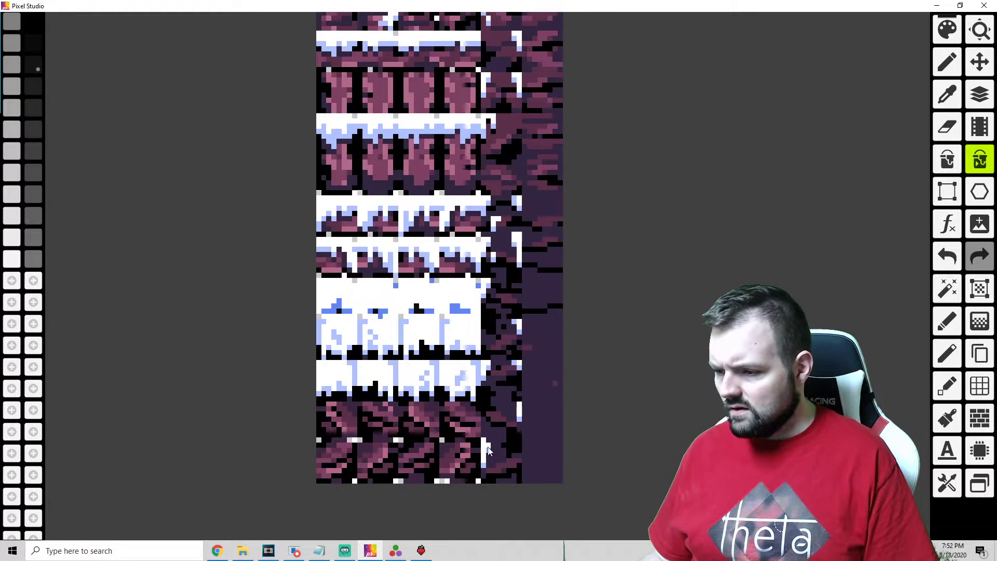
left_click(534, 355)
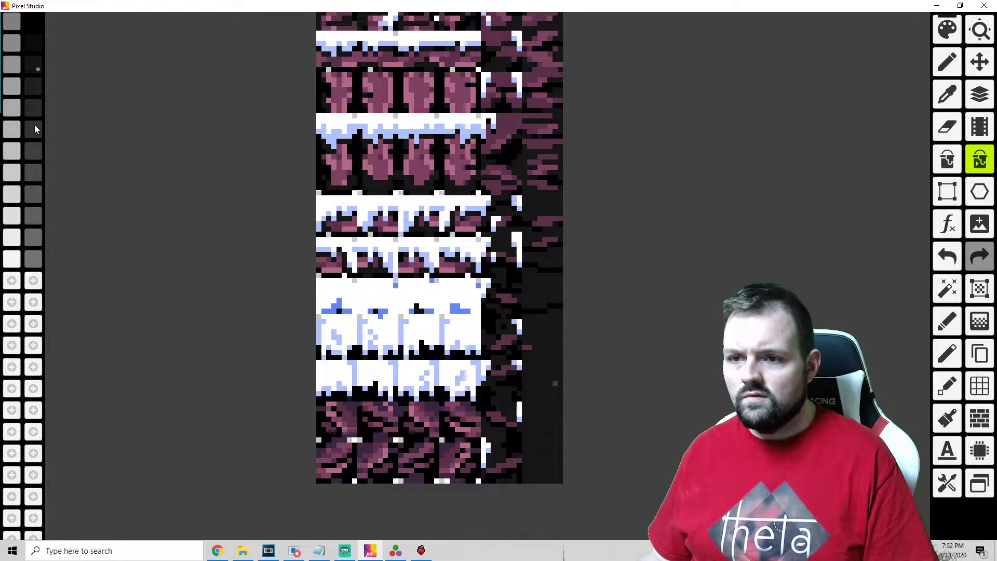
Step: Replace the pink shades in the tileset and pillars with lighter greys
left_click(33, 111)
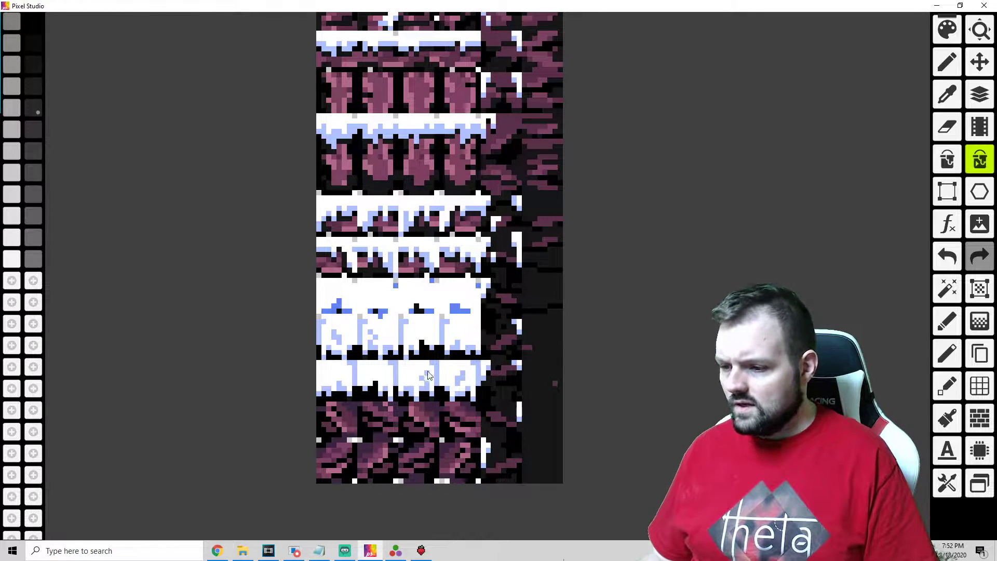
left_click(30, 154)
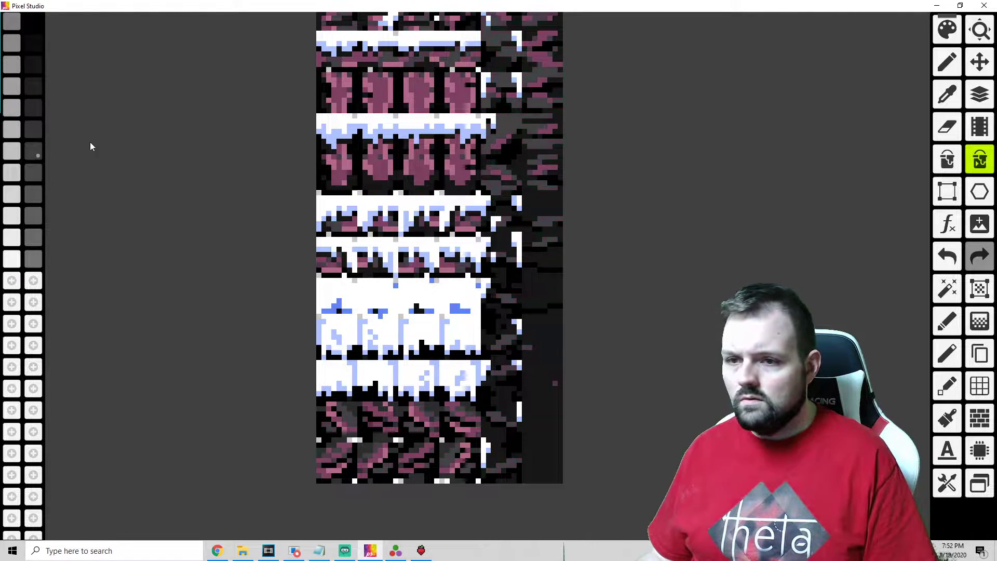
left_click(35, 198)
left_click(422, 94)
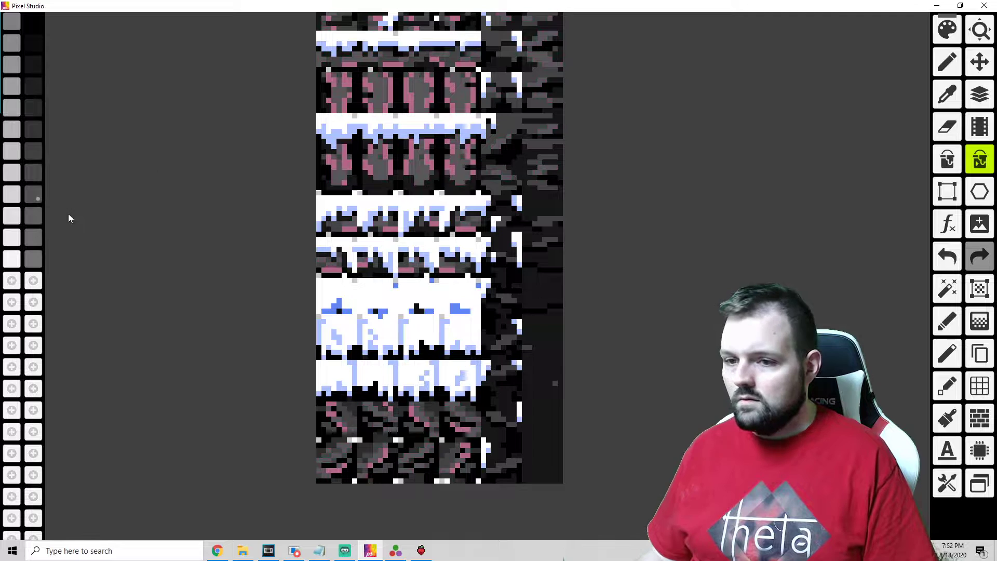
left_click(30, 239)
left_click(392, 94)
scroll(413, 167, "down", 2)
scroll(530, 137, "down", 1)
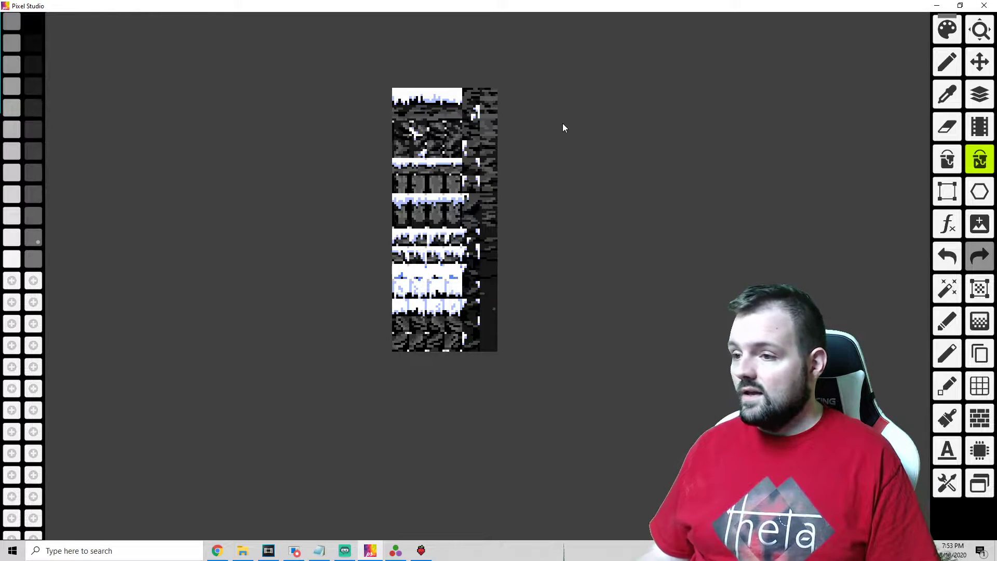
Step: Save the tileset as PNG named 'summit bw', continuing to choose its location
key("Escape")
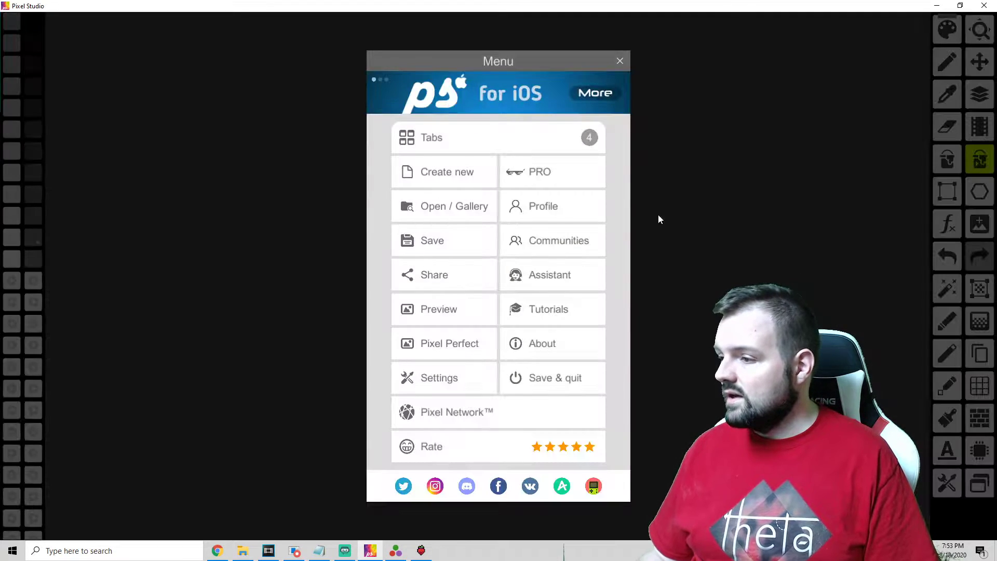
left_click(460, 244)
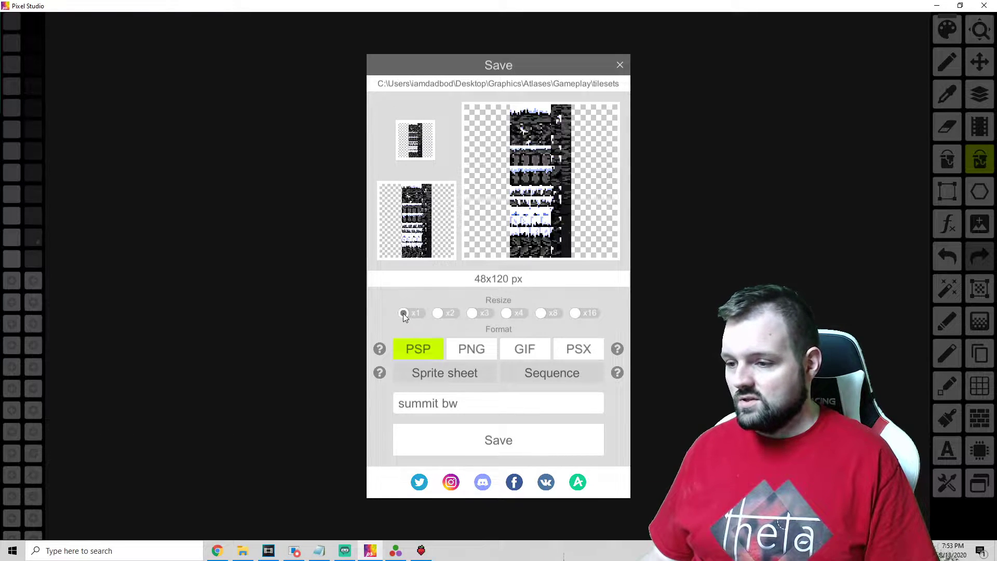
left_click(471, 353)
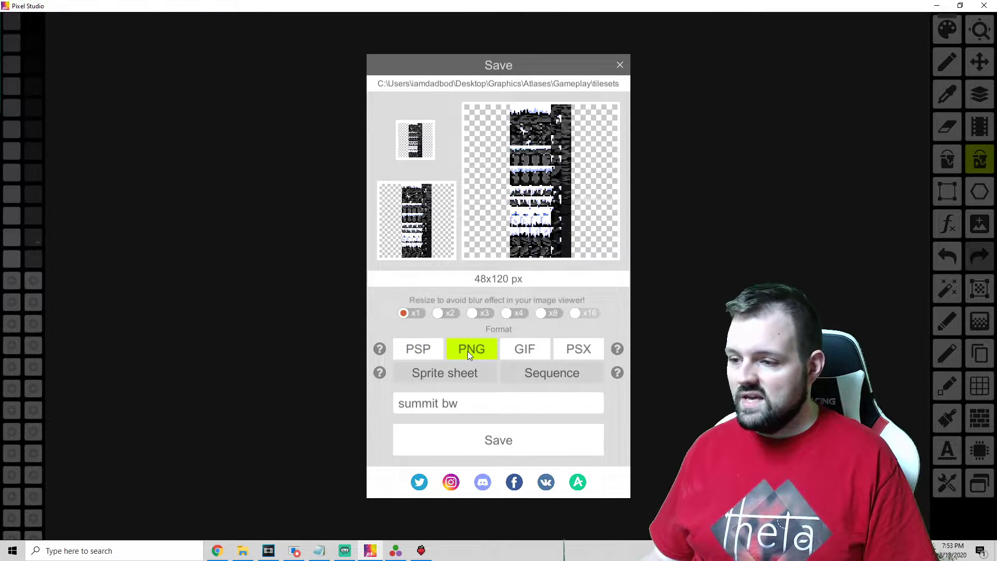
left_click(453, 406)
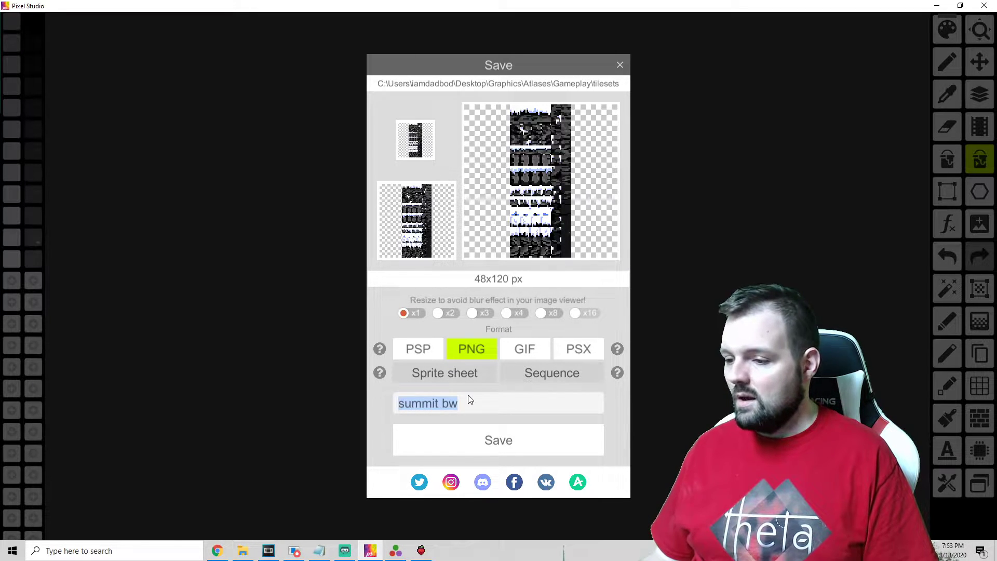
left_click(566, 442)
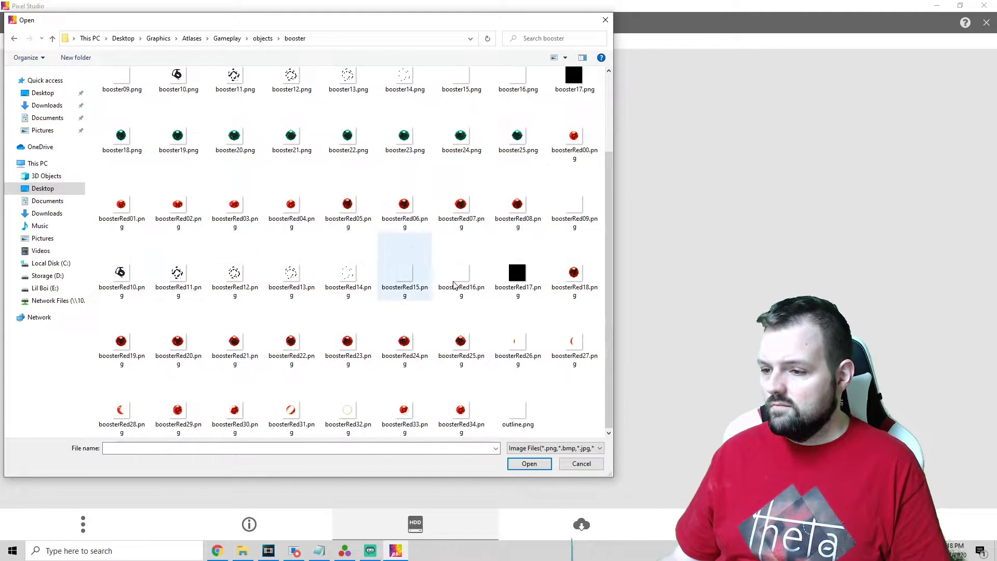
Step: Open boosterRed00.png and browse the stored palettes for a teal/blue set
double_click(574, 139)
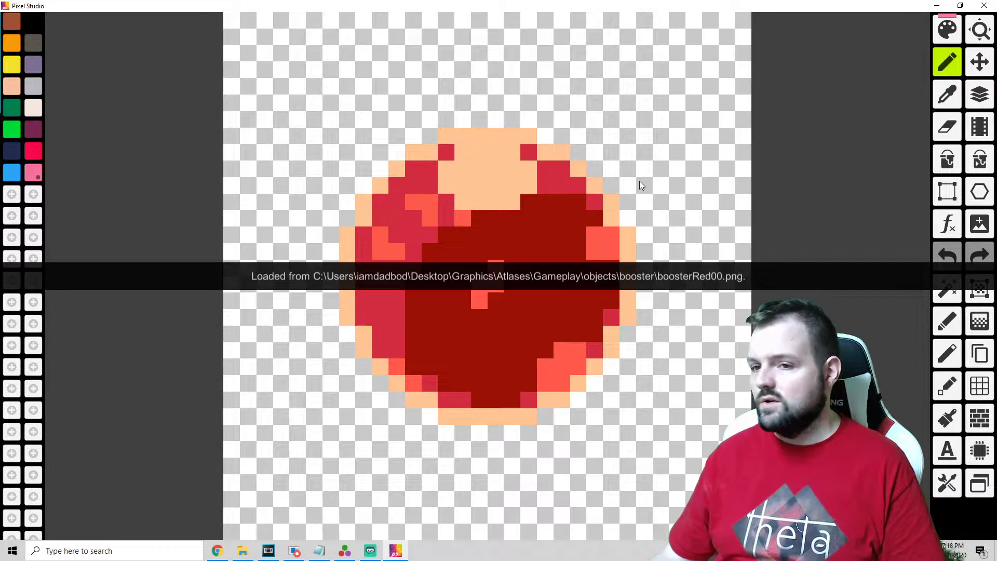
left_click(947, 31)
left_click(412, 107)
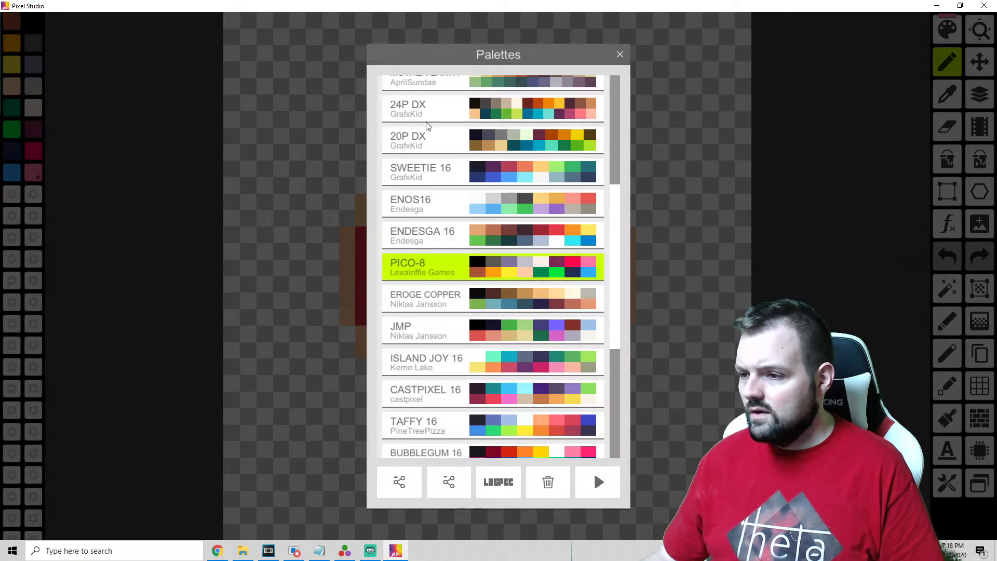
scroll(467, 269, "up", 5)
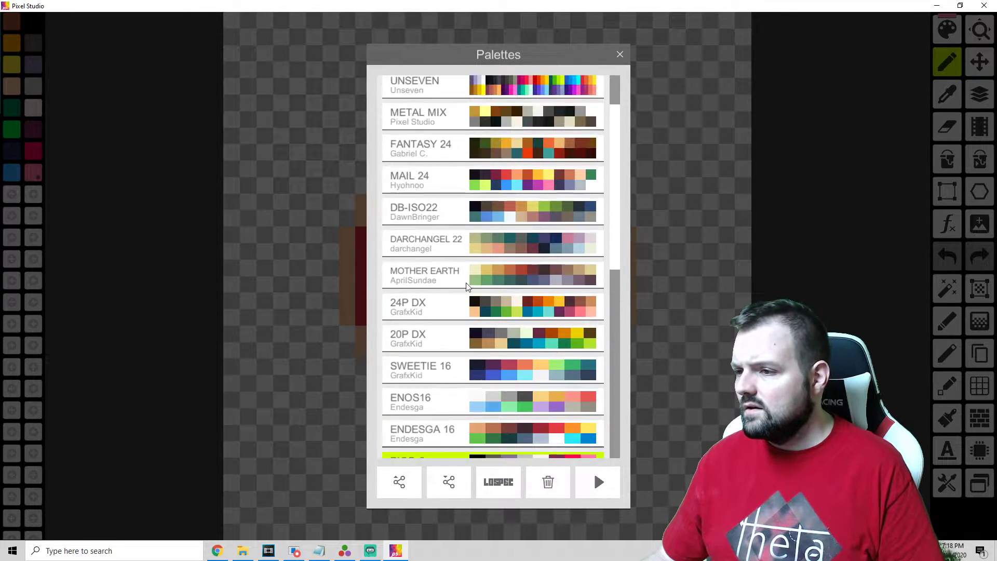
scroll(467, 285, "up", 2)
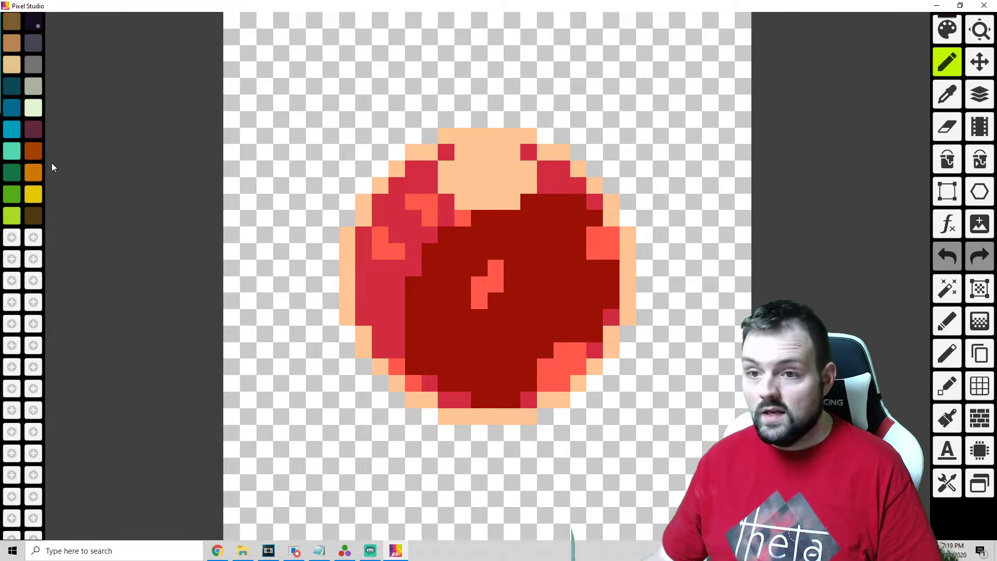
Step: Flood-fill the orb's regions with dark teal, blue, light blue and mint as a first attempt
left_click(979, 162)
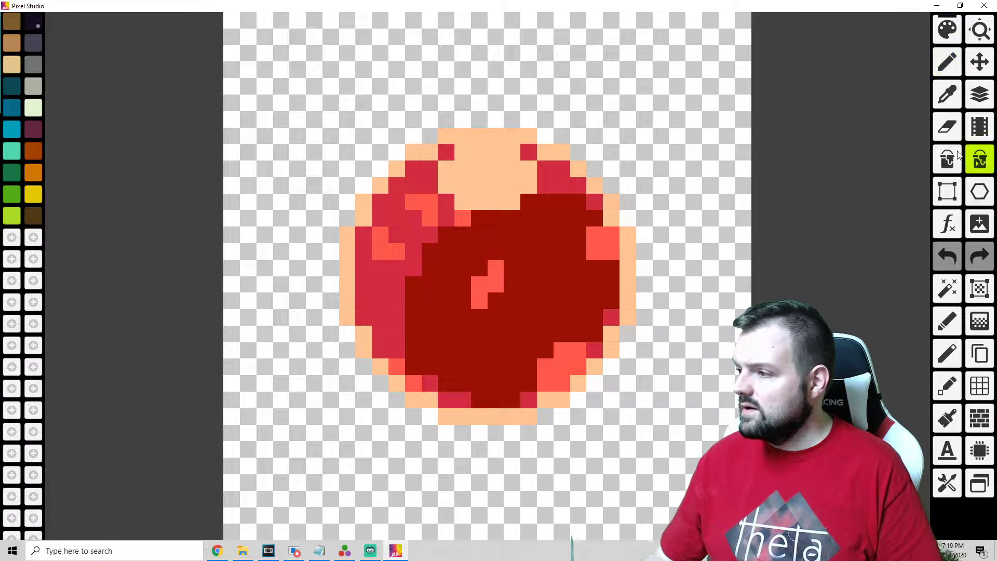
left_click(16, 89)
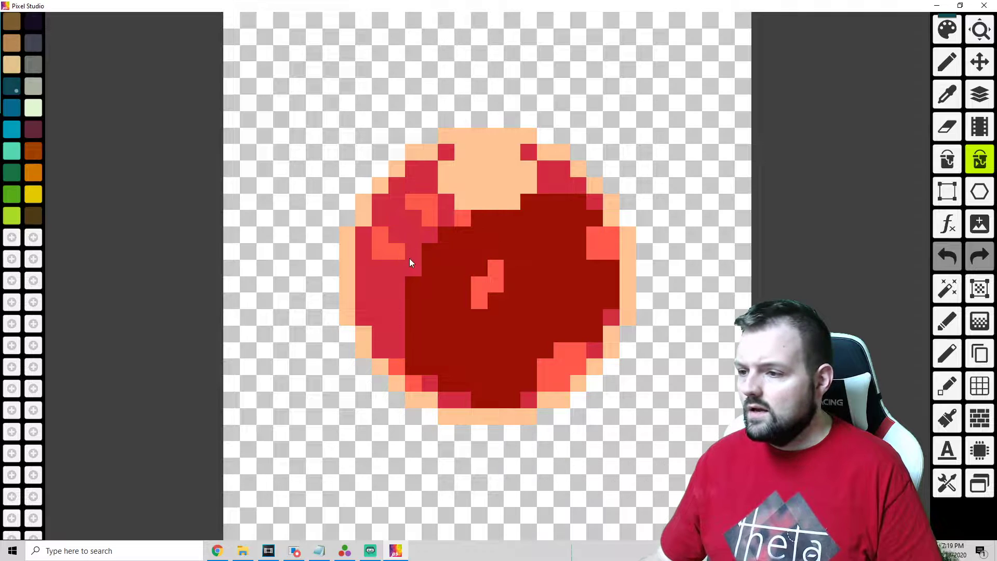
left_click(538, 259)
left_click(12, 108)
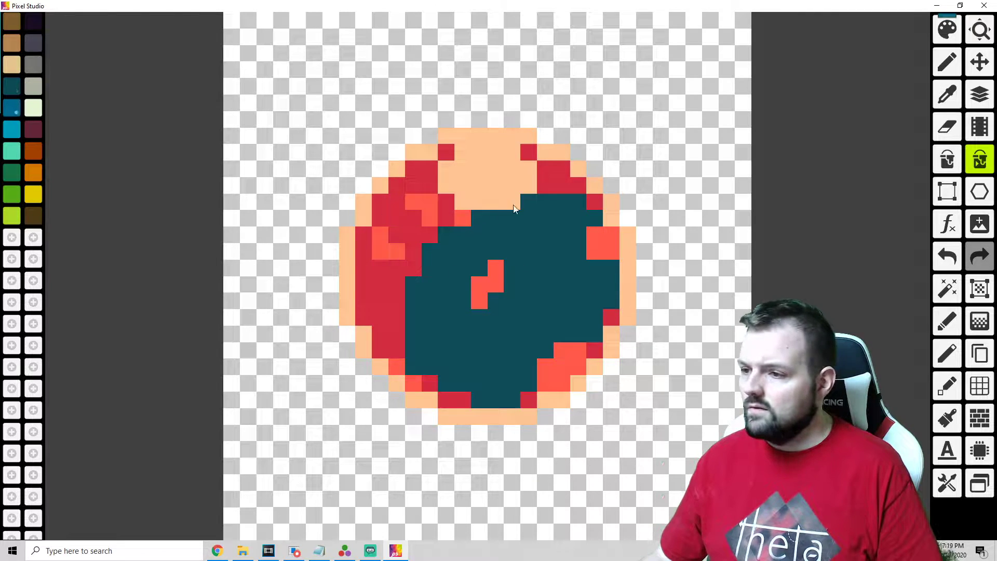
left_click(551, 184)
left_click(7, 131)
left_click(607, 245)
left_click(12, 150)
left_click(504, 179)
scroll(466, 348, "down", 1)
scroll(466, 347, "down", 1)
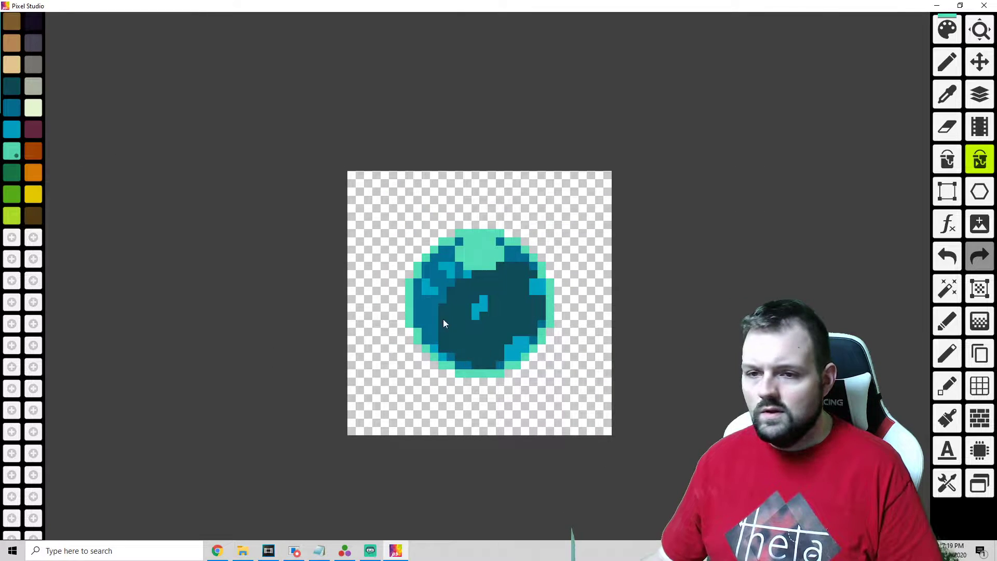
Step: Undo the first attempt and refill the orb with blue, lighter blue, teal and a pale cream rim
left_click(11, 108)
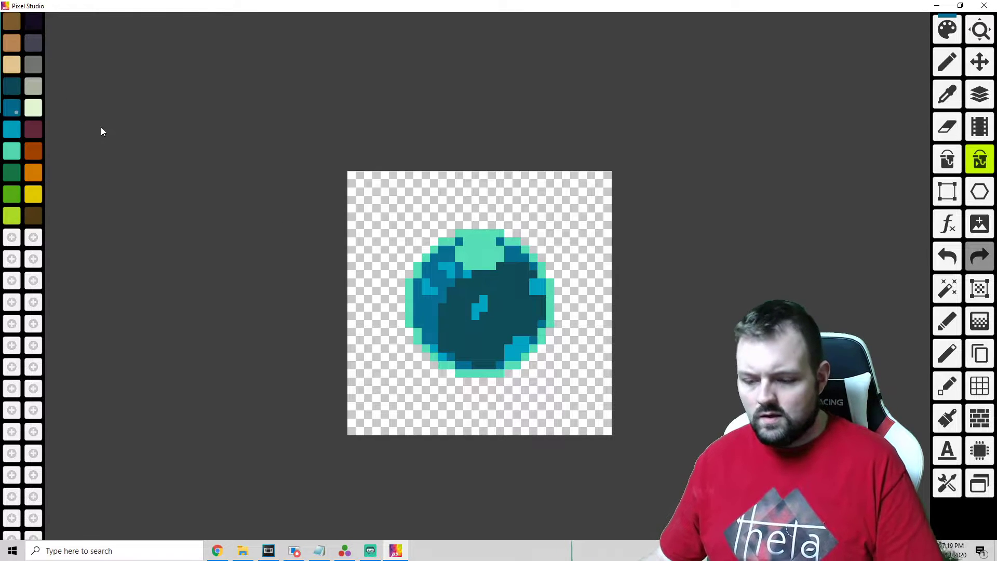
key("ctrl+z")
key("ctrl+z")
key("ctrl+z")
left_click(485, 291)
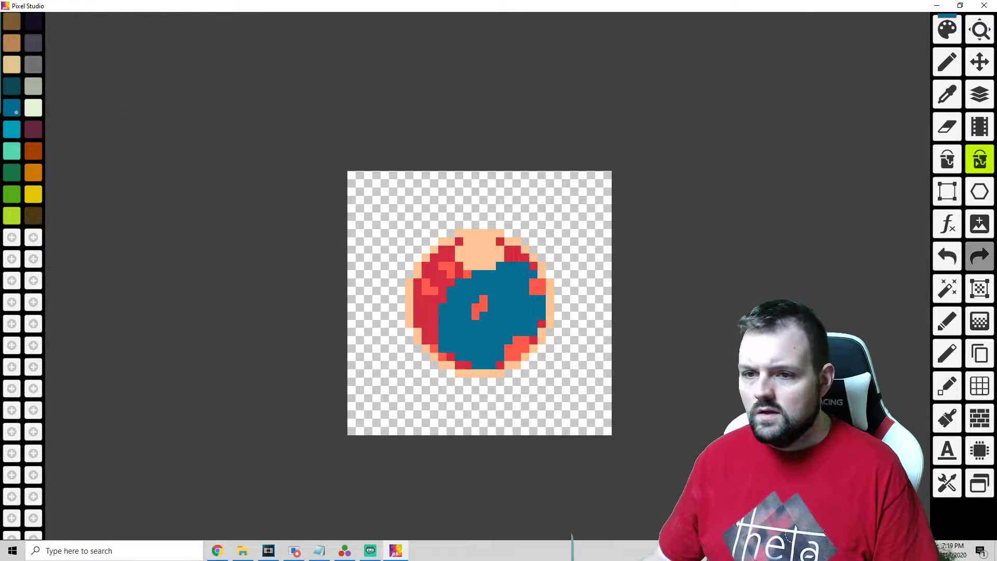
left_click(13, 130)
left_click(426, 298)
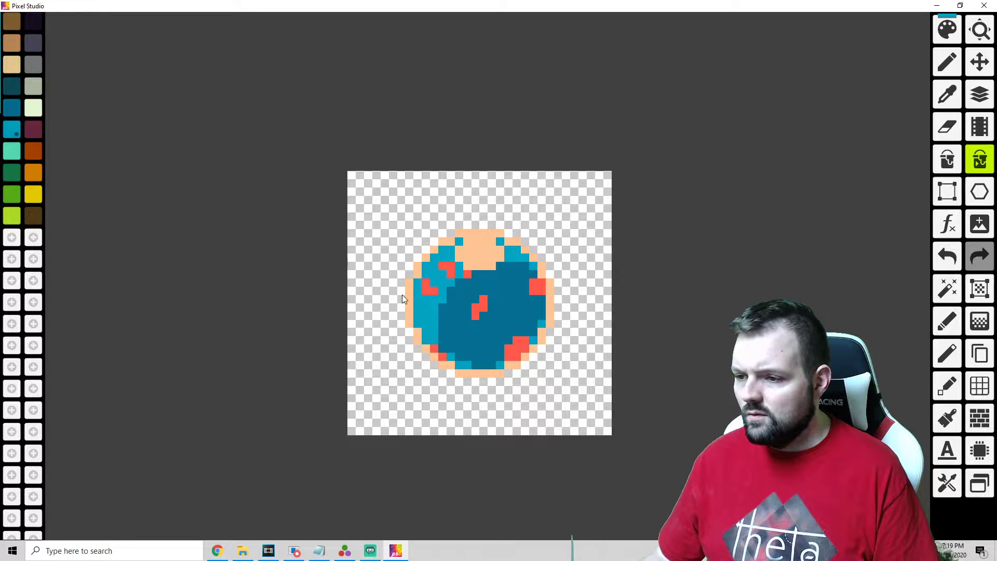
left_click(12, 152)
left_click(482, 309)
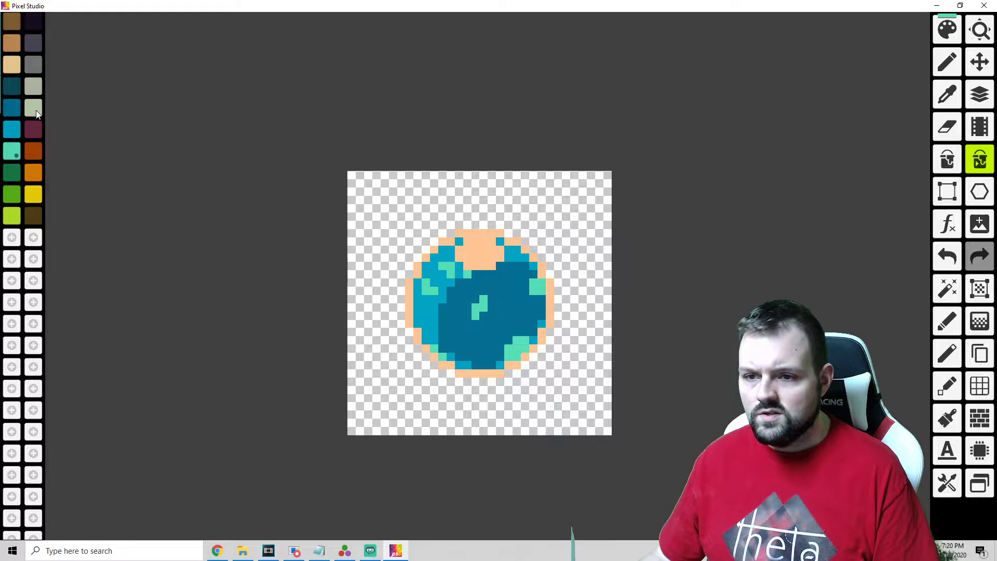
left_click(487, 253)
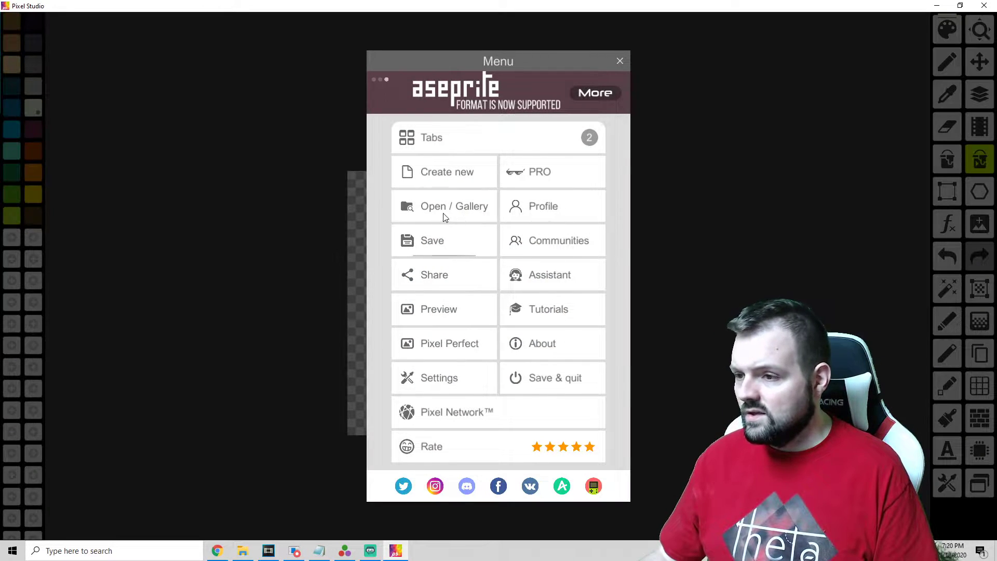
Step: Browse the disk from the gallery and select boosterRed00.png in the booster folder
left_click(445, 216)
left_click(418, 530)
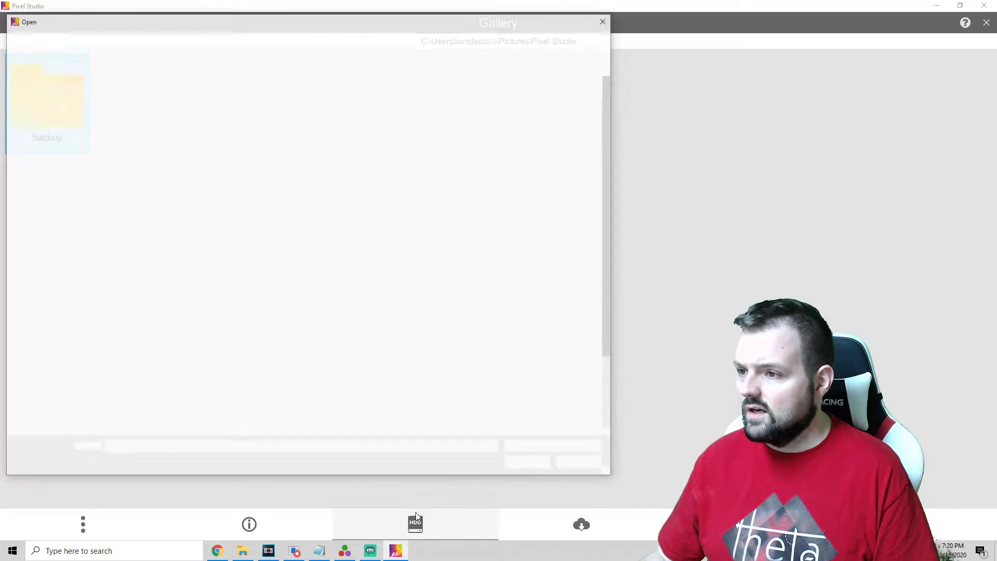
scroll(515, 311, "down", 2)
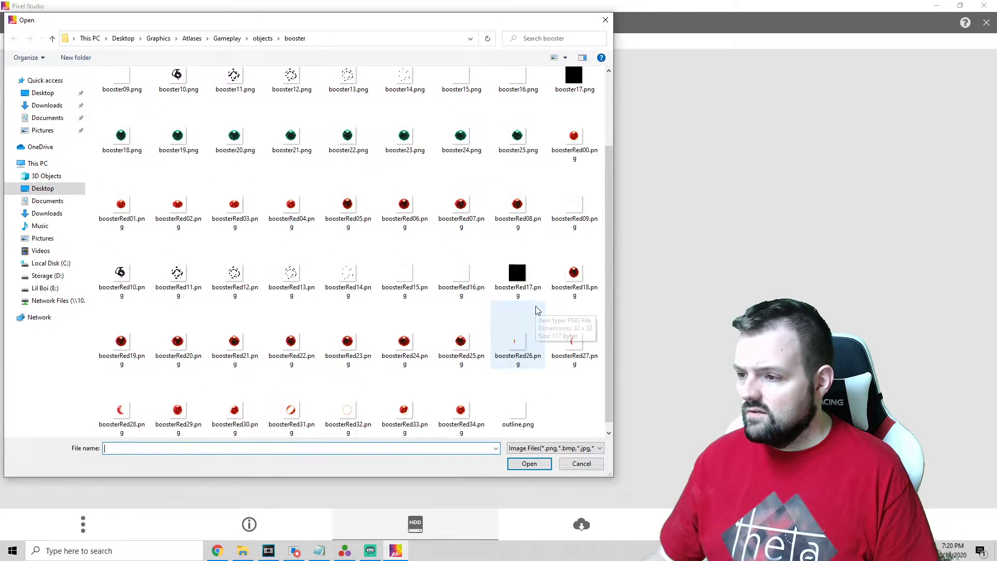
left_click(577, 136)
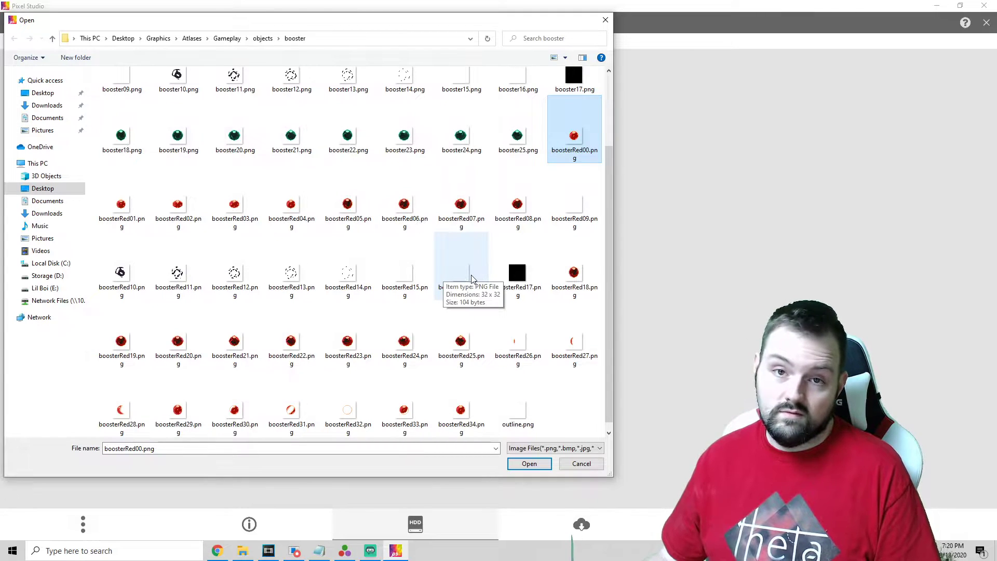
scroll(471, 278, "up", 2)
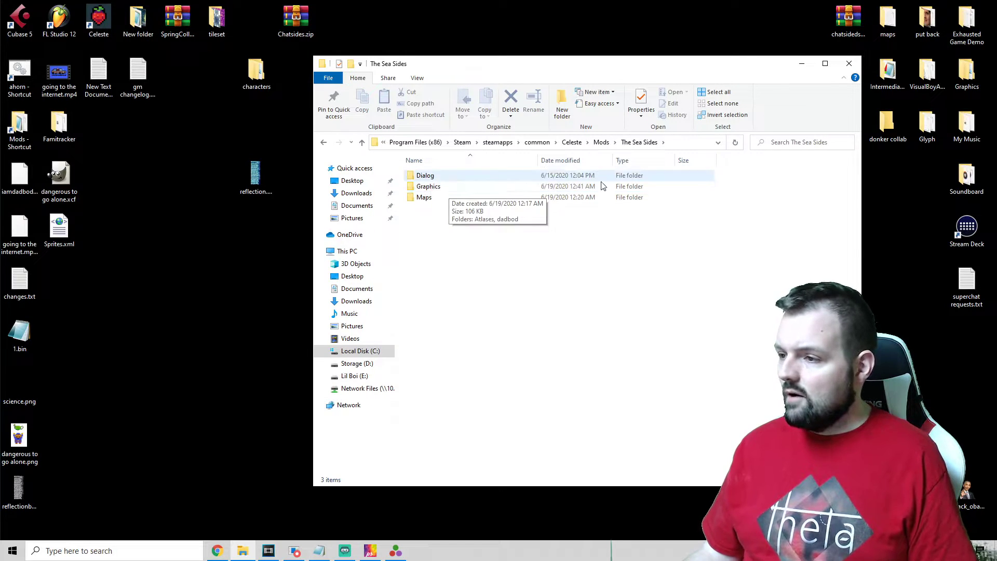
Step: Go through Graphics > Atlases > Gameplay > objects > booster > seaside and scroll through the teal frames
left_click(444, 190)
double_click(443, 188)
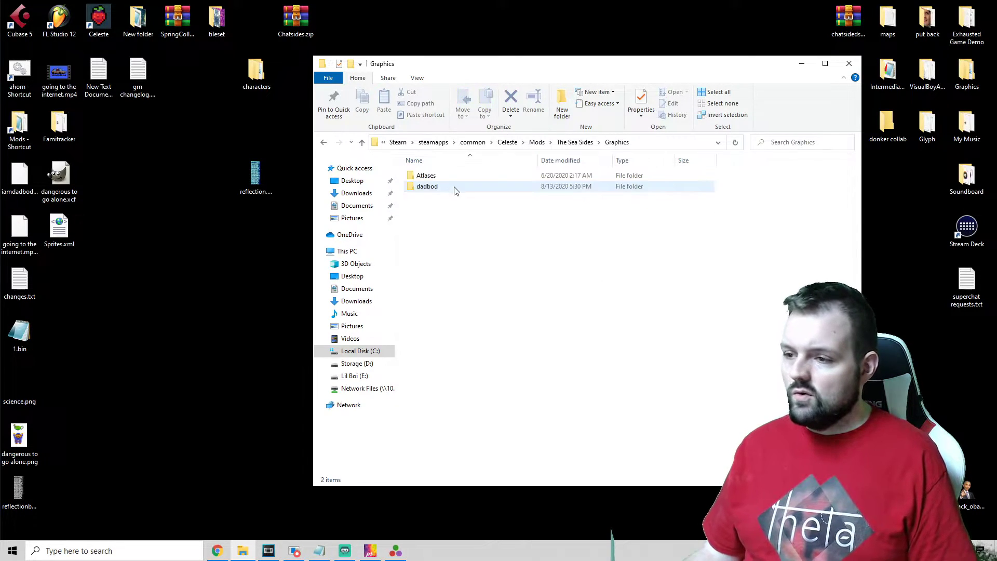
double_click(441, 178)
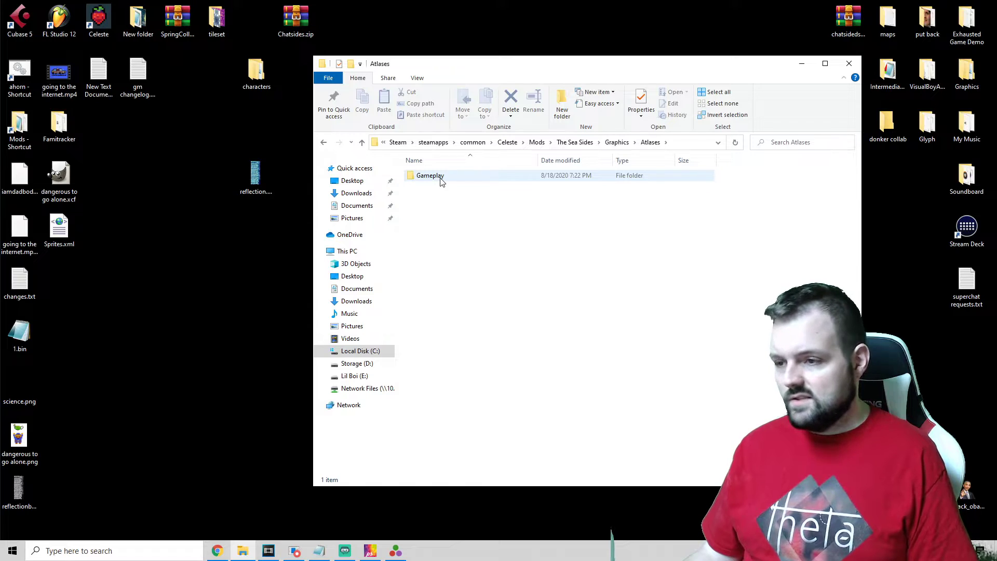
double_click(440, 177)
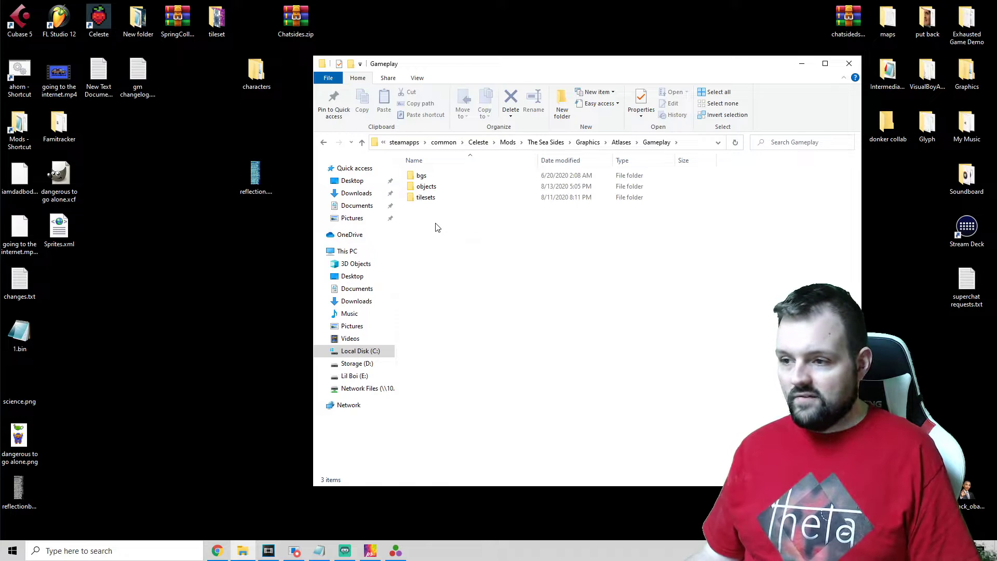
double_click(431, 187)
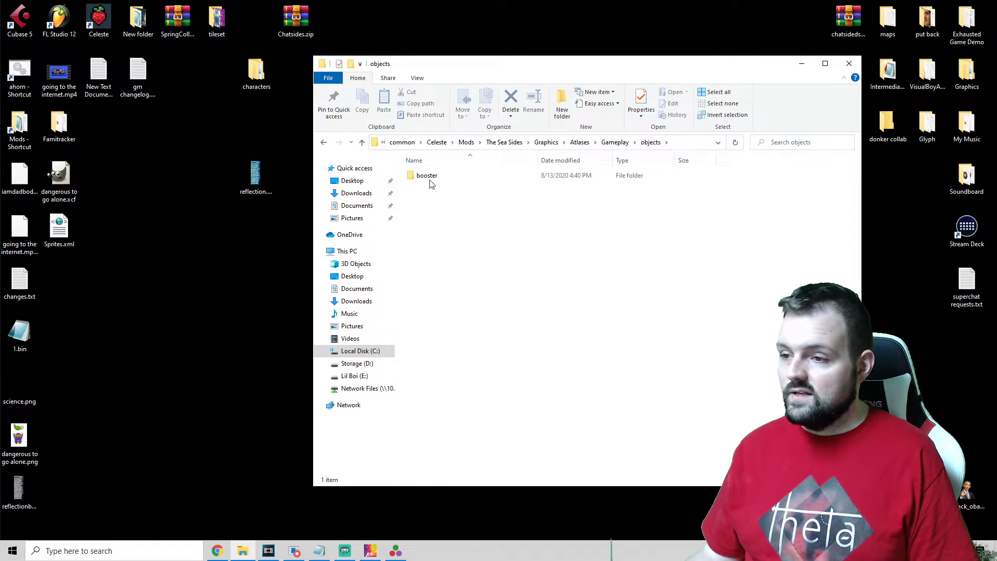
double_click(426, 176)
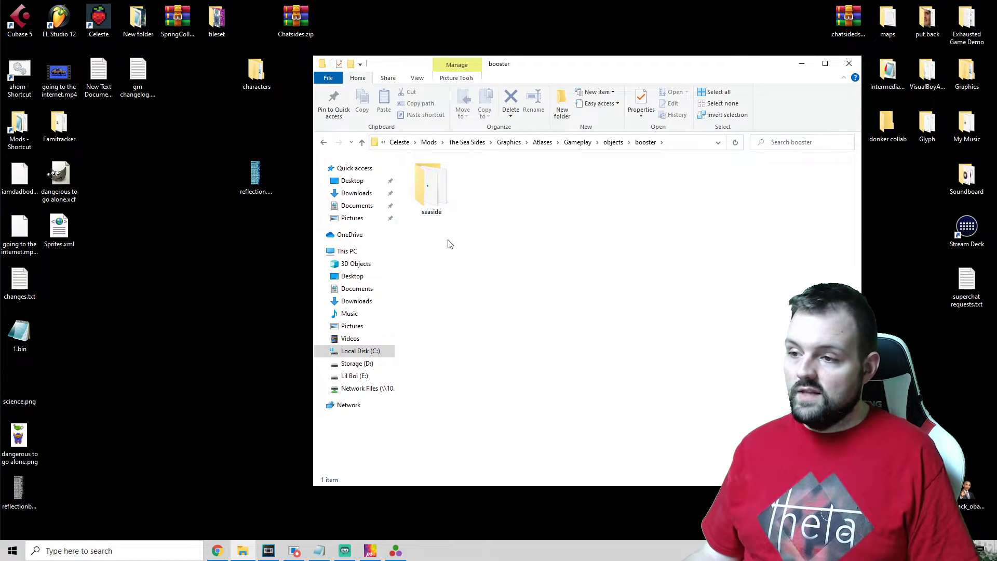
double_click(428, 201)
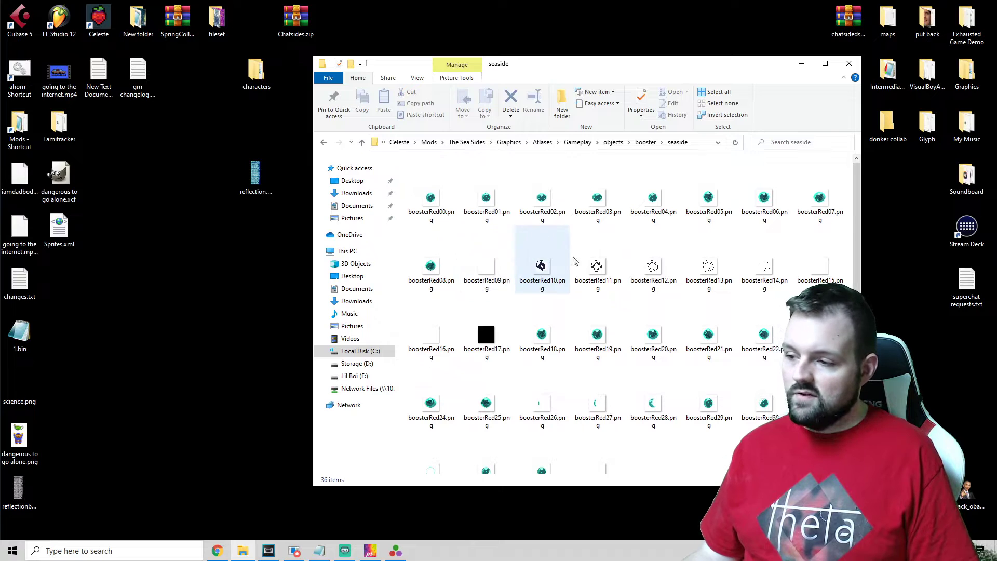
scroll(597, 368, "down", 1)
scroll(467, 322, "up", 1)
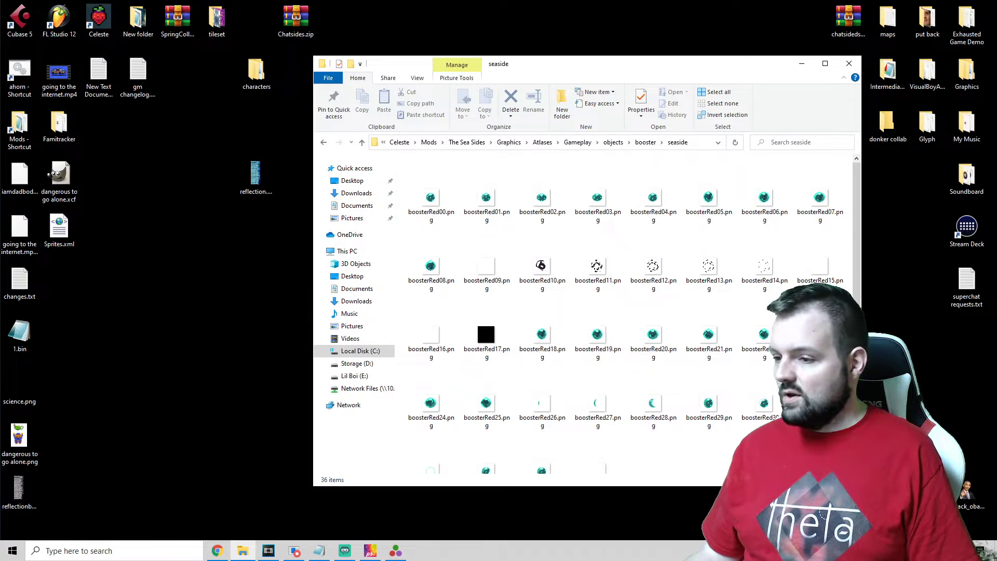
scroll(634, 318, "down", 1)
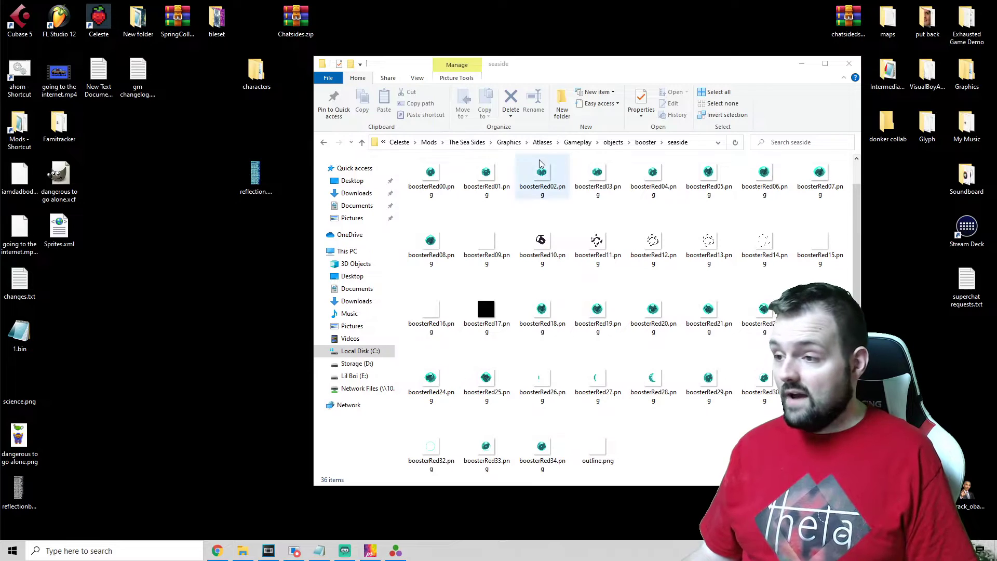
Step: Copy the game's Content > Graphics Sprites.xml onto the desktop
left_click(402, 143)
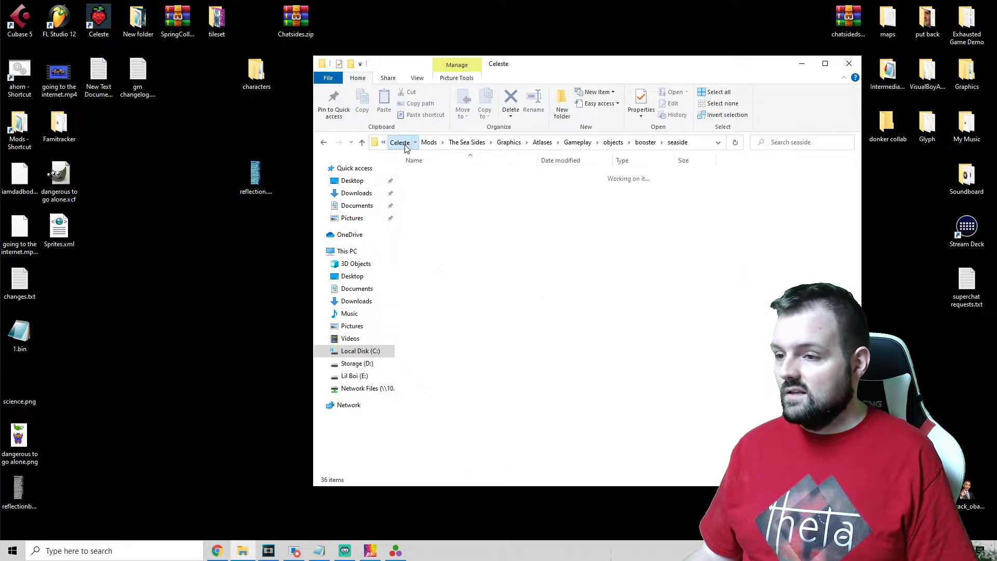
double_click(443, 188)
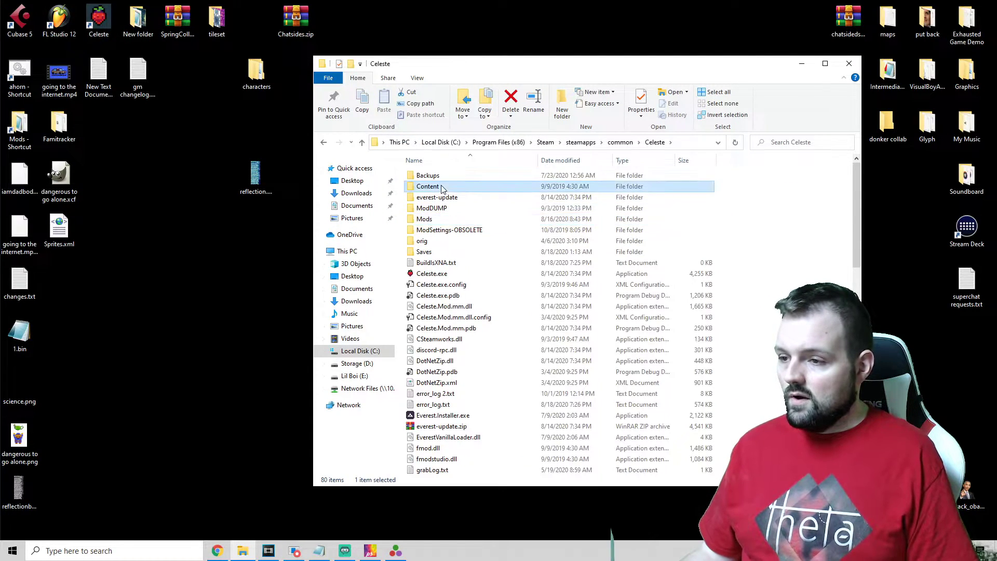
double_click(435, 209)
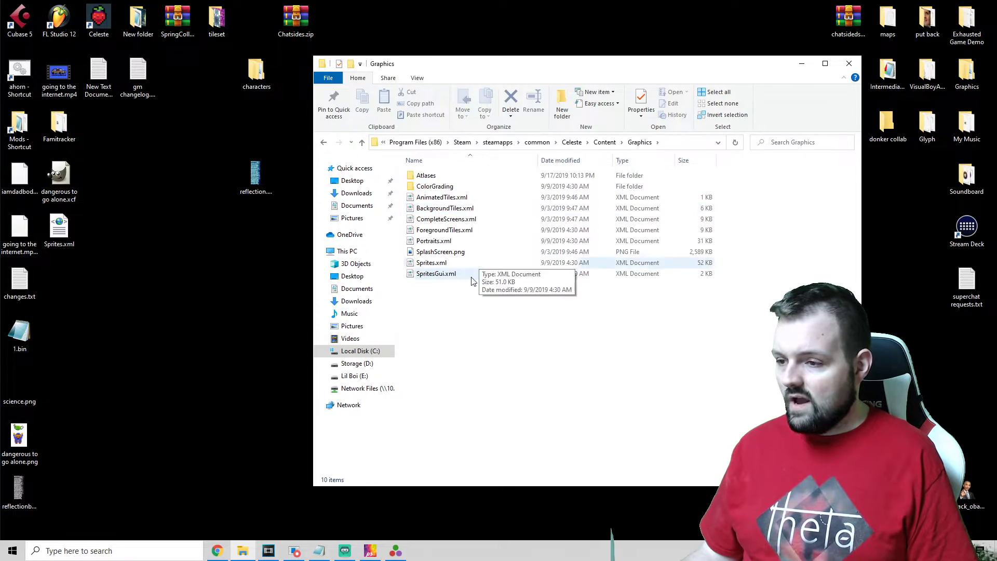
left_click(438, 265)
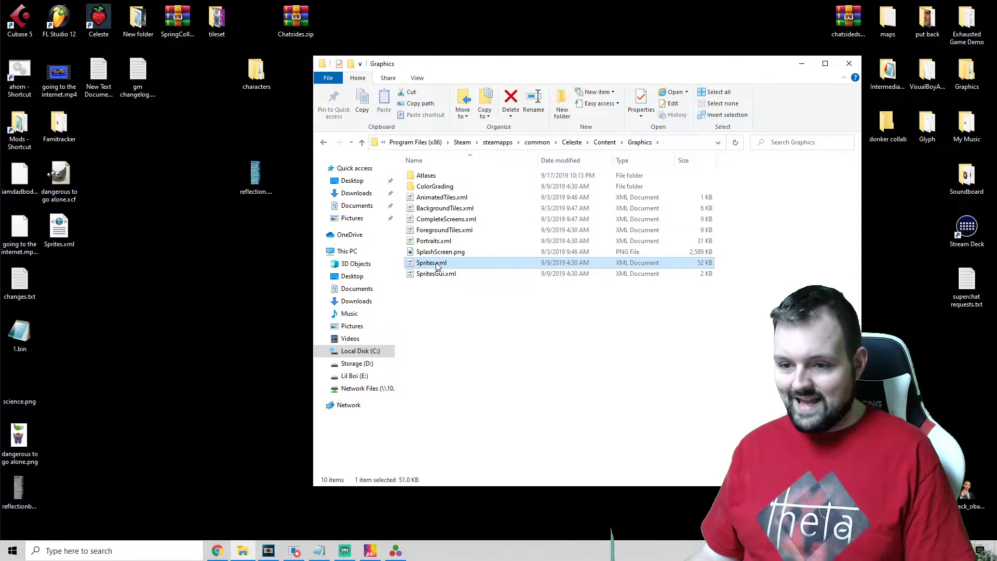
left_click_drag(437, 265, 226, 285)
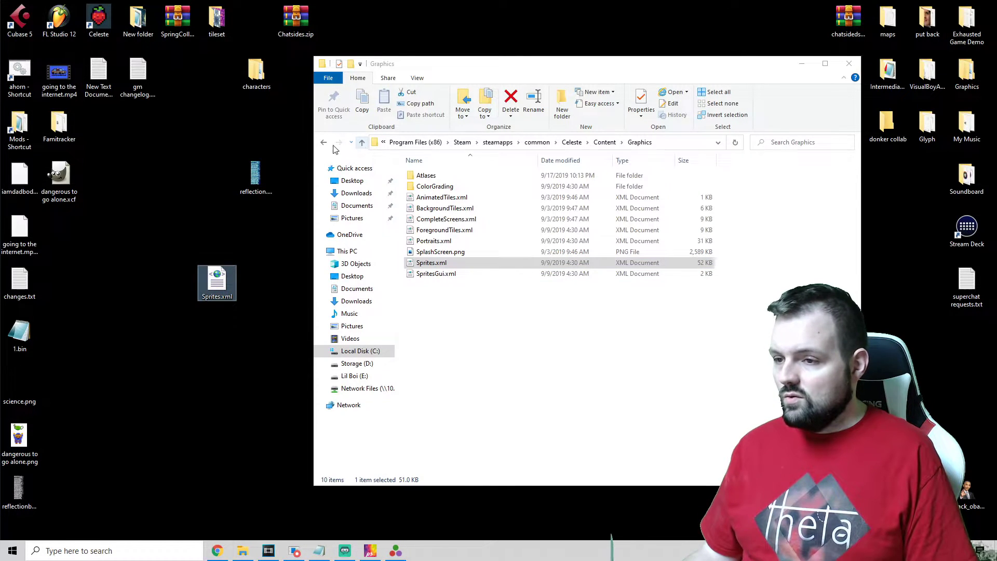
Step: Reposition the desktop Sprites.xml and open The Sea Sides' Graphics > dadbod folder
left_click(362, 143)
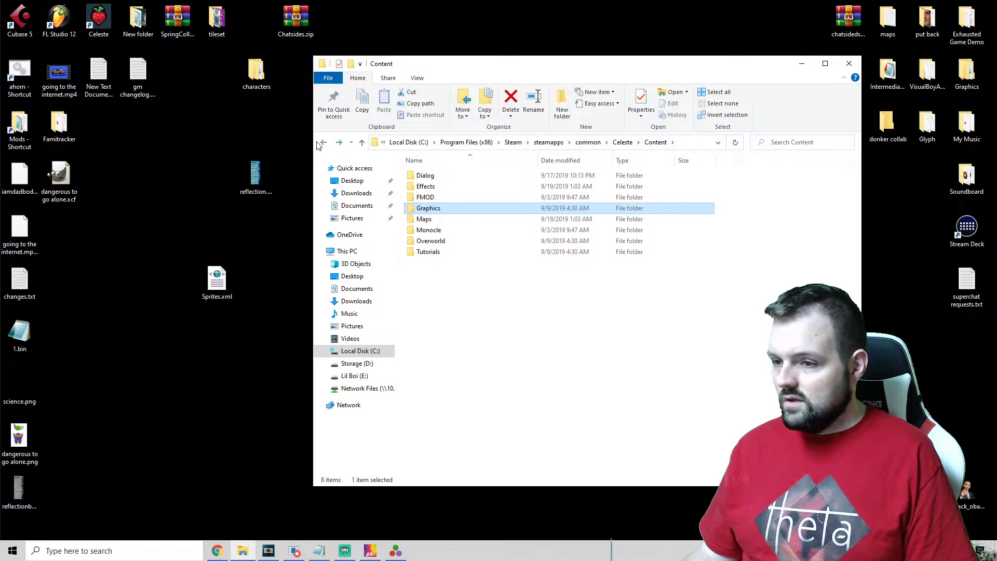
left_click(324, 143)
left_click(324, 142)
left_click(325, 143)
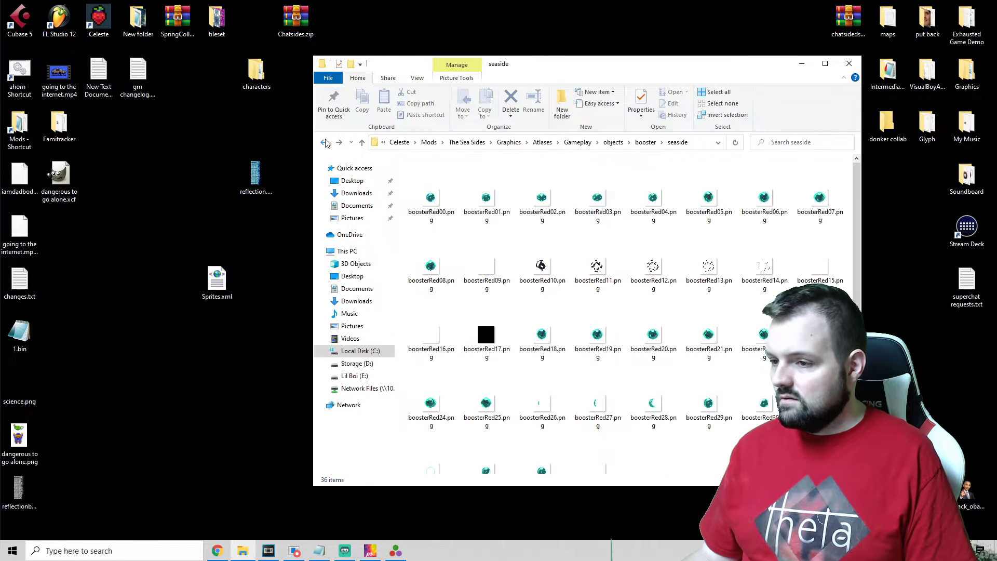
left_click(224, 283)
left_click_drag(224, 283, 158, 243)
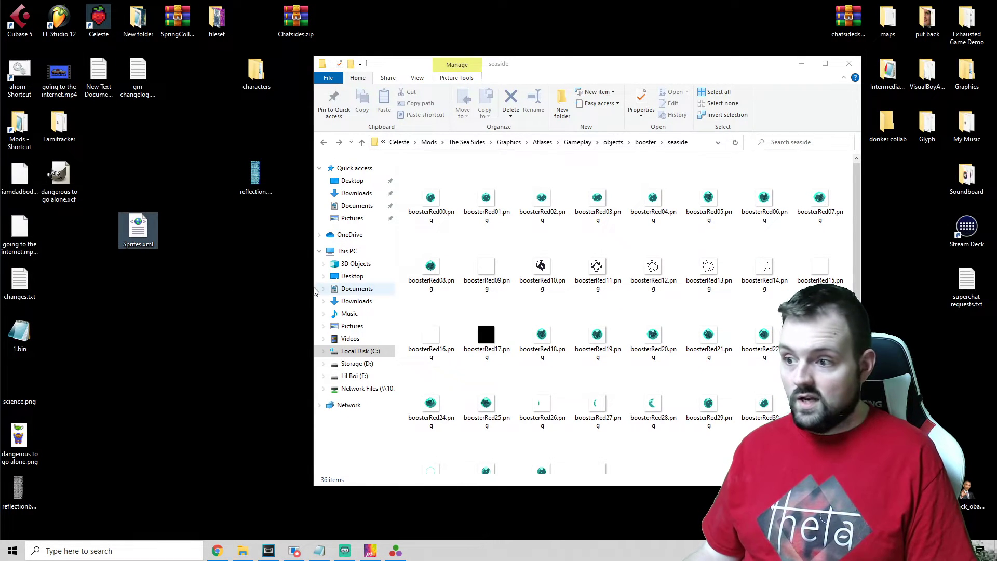
left_click(509, 142)
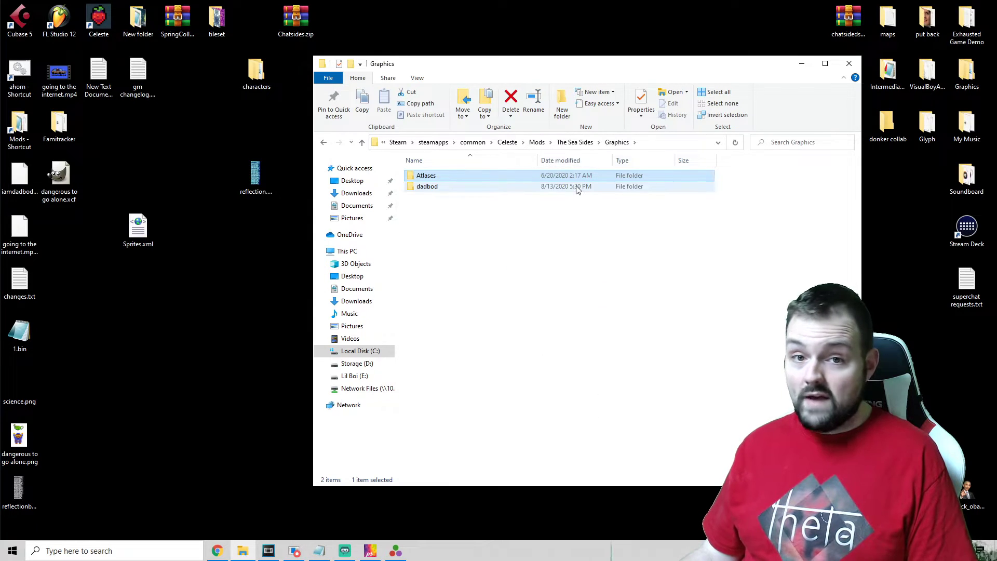
left_click(429, 190)
double_click(429, 190)
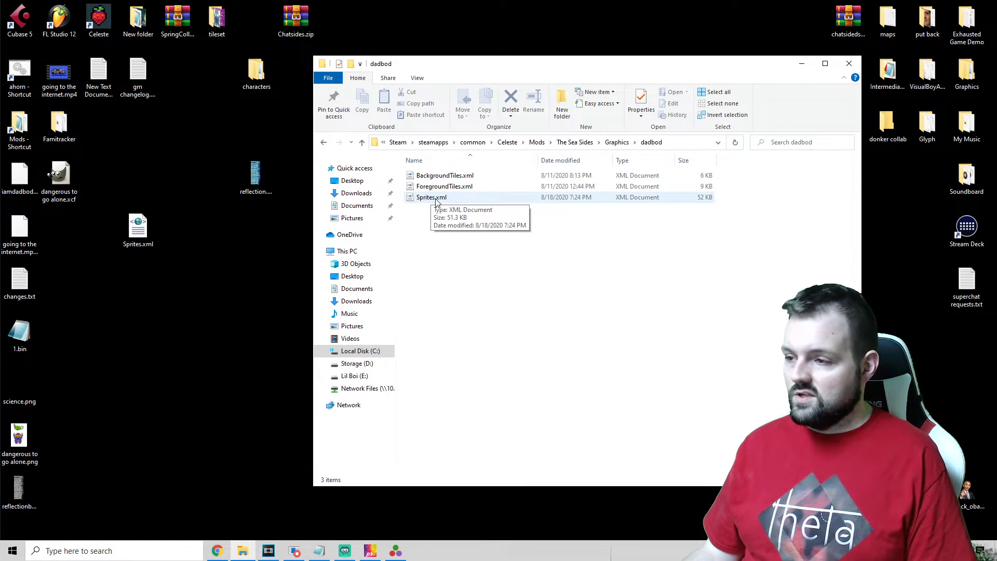
Step: Open the mod's and the desktop Sprites.xml in Notepad and arrange them side by side
right_click(436, 201)
mouse_move(526, 297)
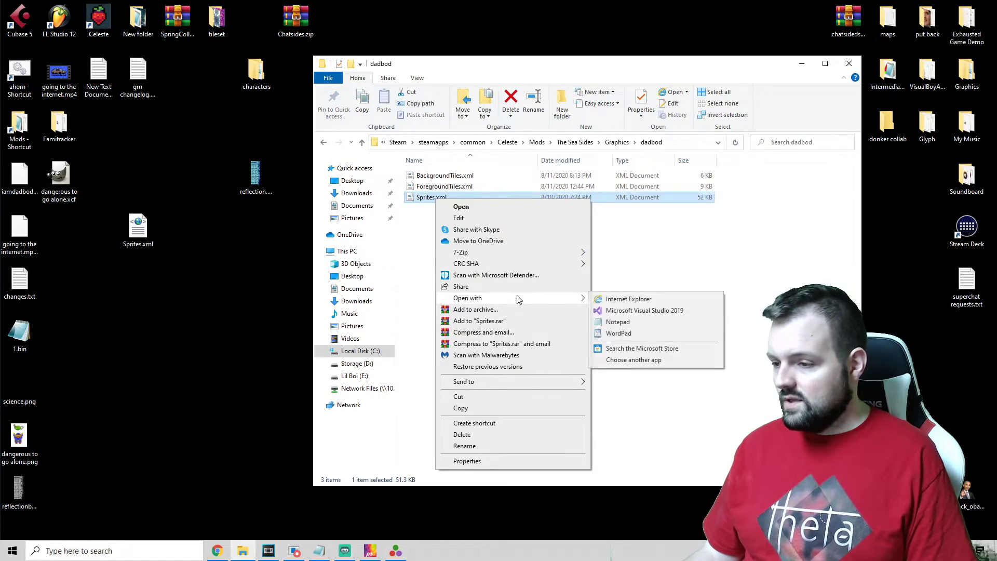
left_click(629, 322)
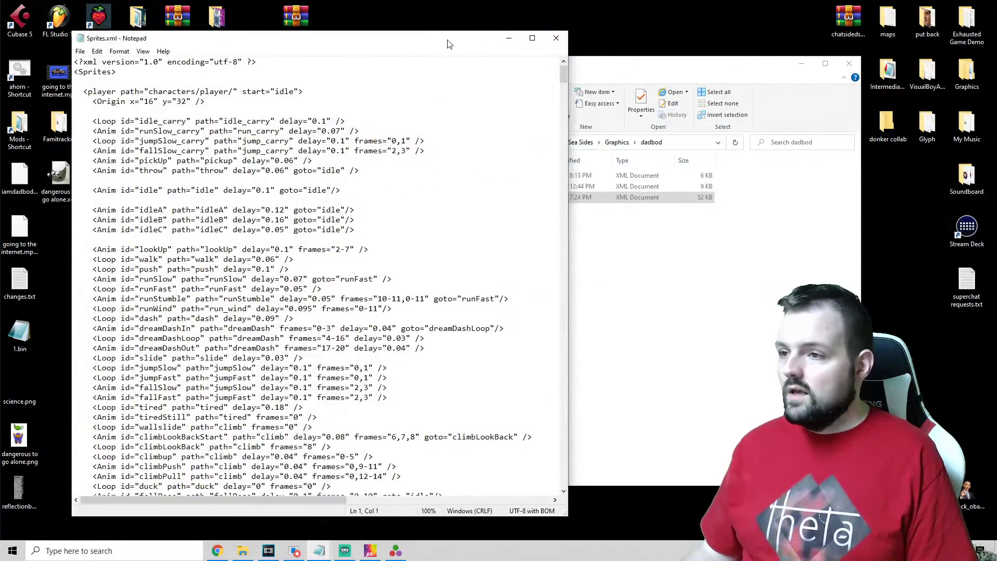
left_click_drag(449, 43, 751, 40)
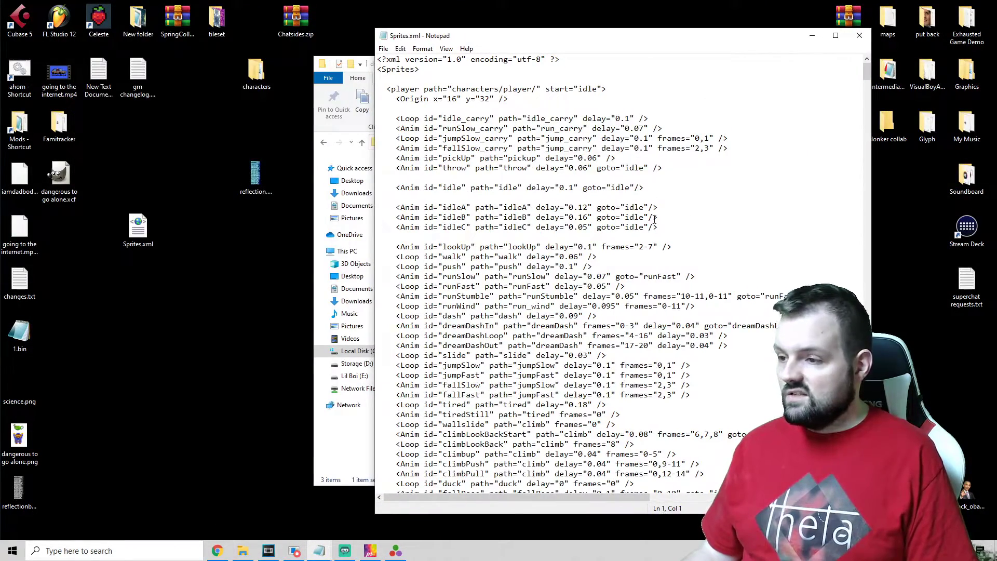
left_click(138, 228)
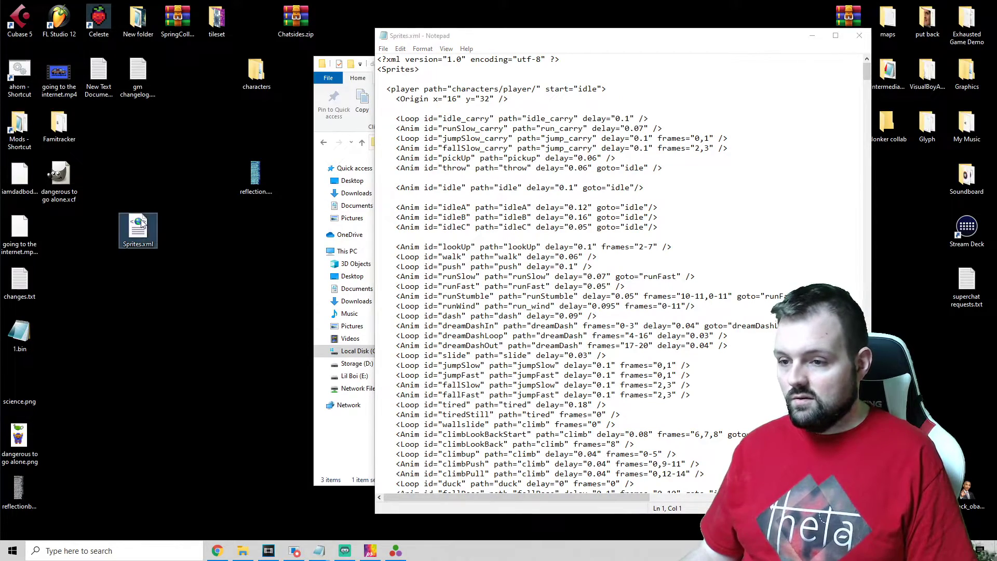
right_click(139, 229)
left_click(172, 312)
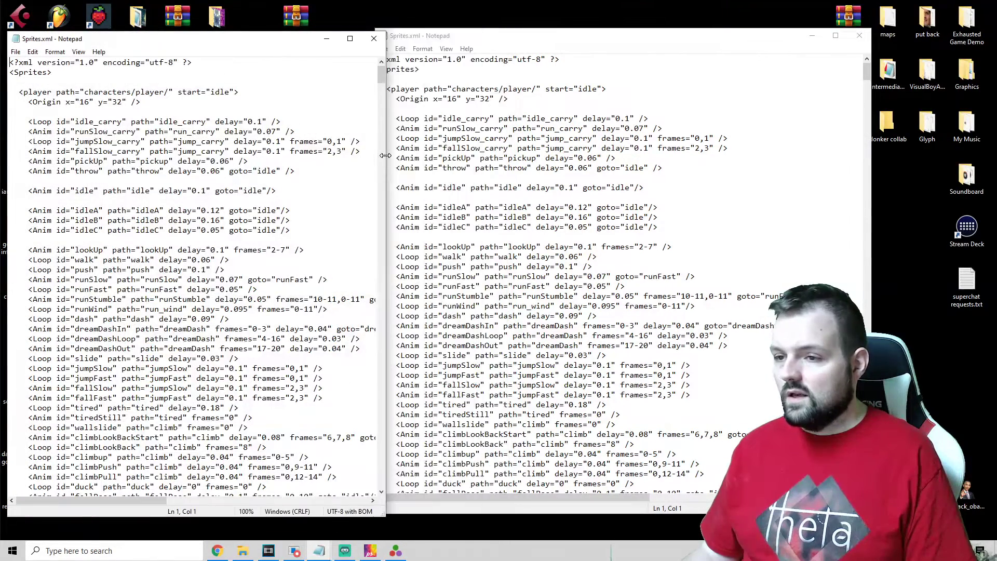
left_click_drag(298, 42, 334, 42)
left_click_drag(675, 36, 766, 34)
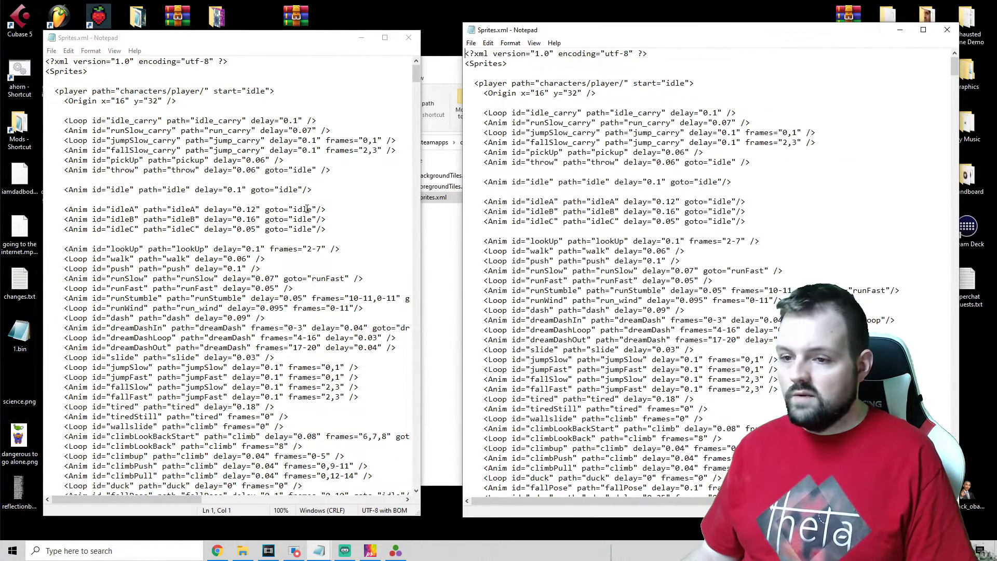
Step: Scroll to the mod's boosterRed definition and highlight its objects/booster/seaside/ paths
scroll(307, 209, "down", 4)
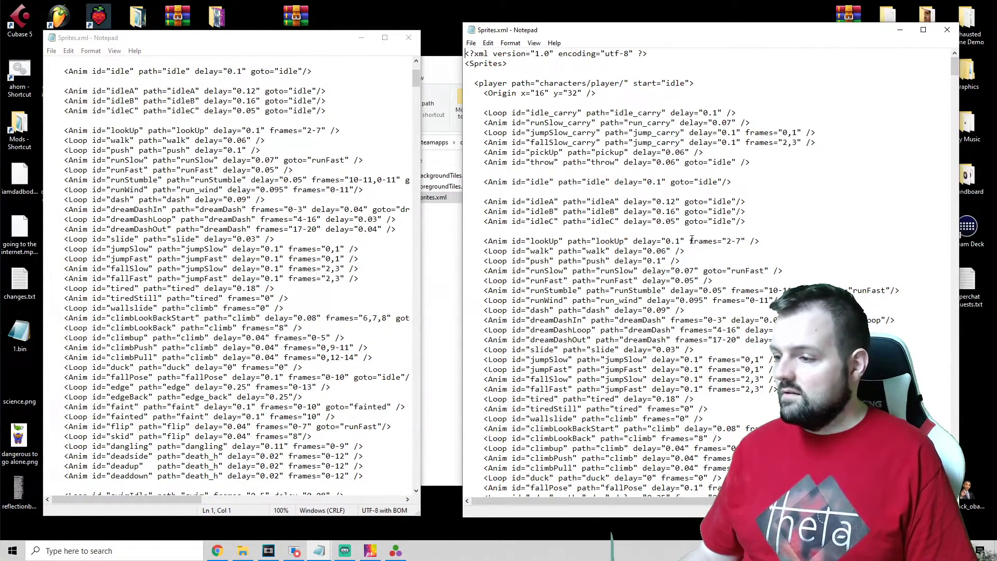
scroll(722, 261, "down", 6)
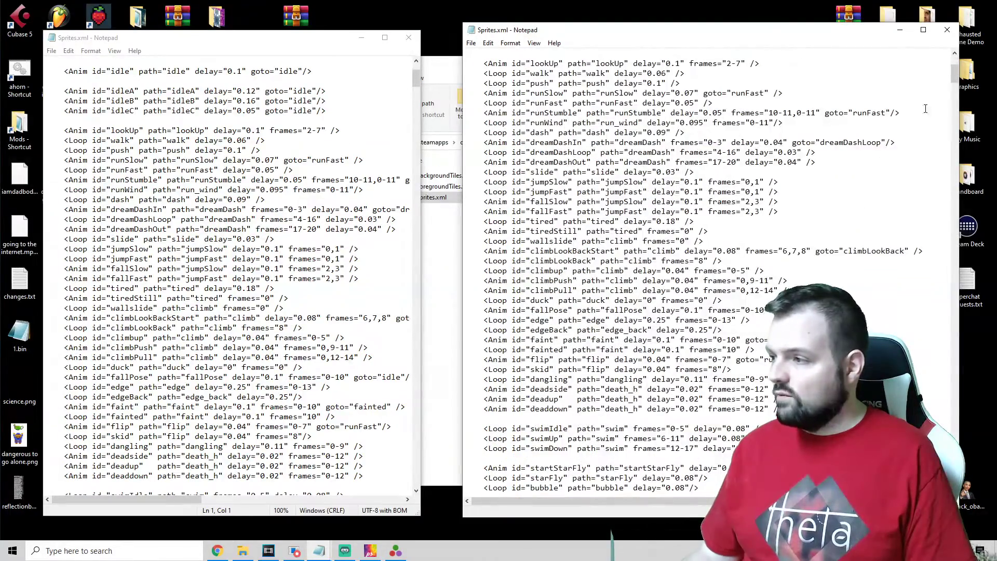
left_click_drag(954, 73, 974, 503)
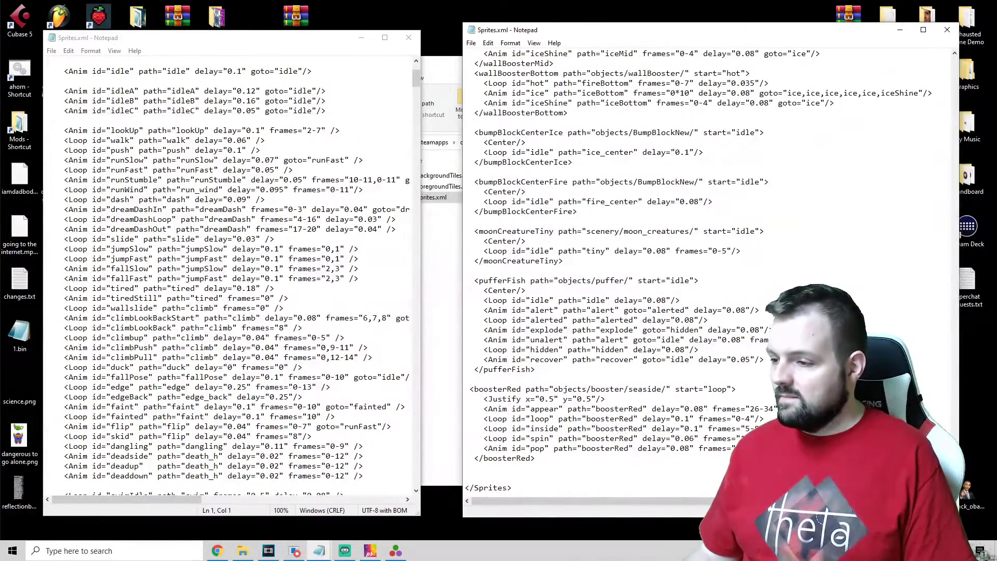
left_click_drag(471, 389, 736, 389)
left_click(756, 388)
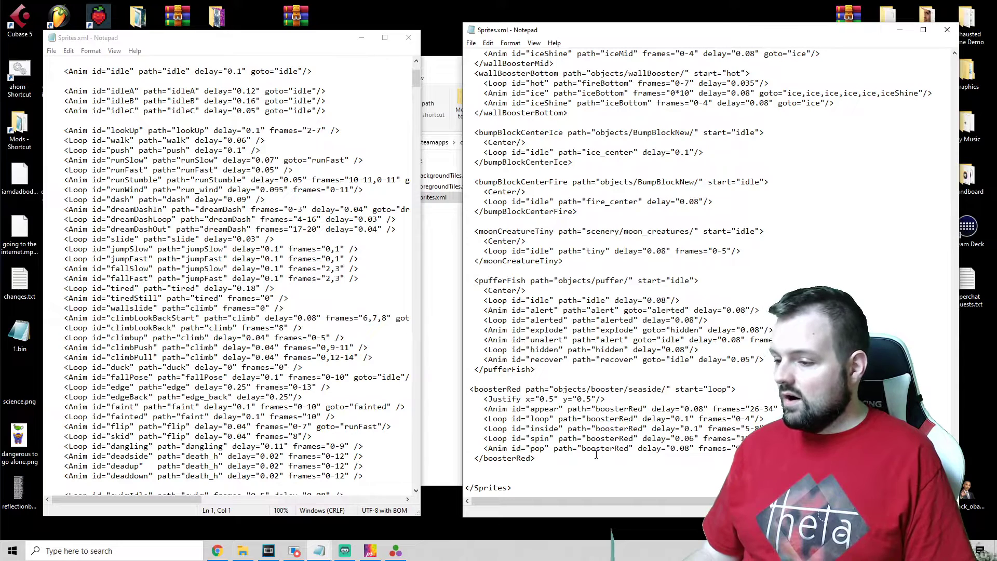
left_click(618, 439)
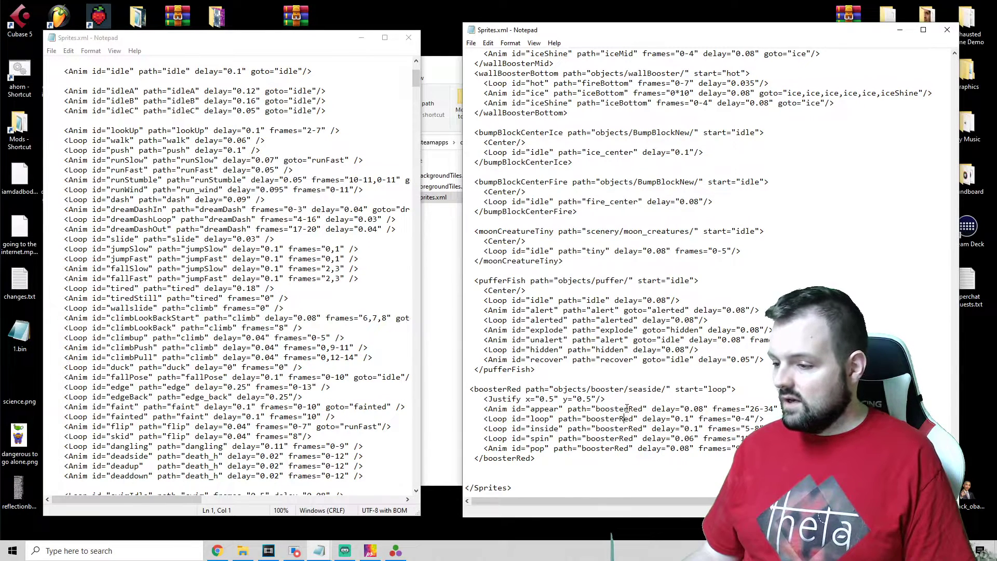
left_click_drag(507, 389, 718, 389)
left_click(727, 389)
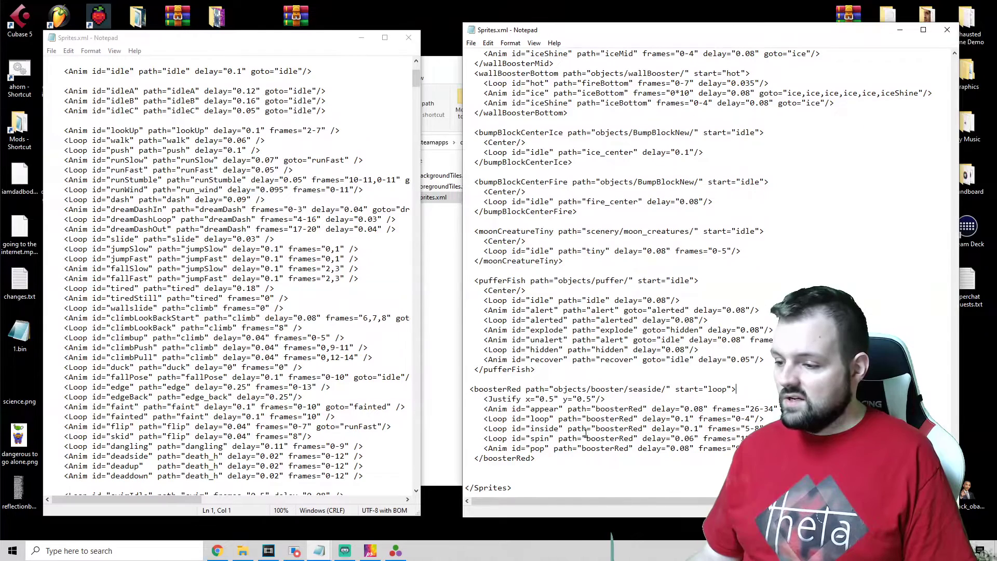
left_click_drag(586, 408, 672, 410)
left_click_drag(586, 429, 685, 429)
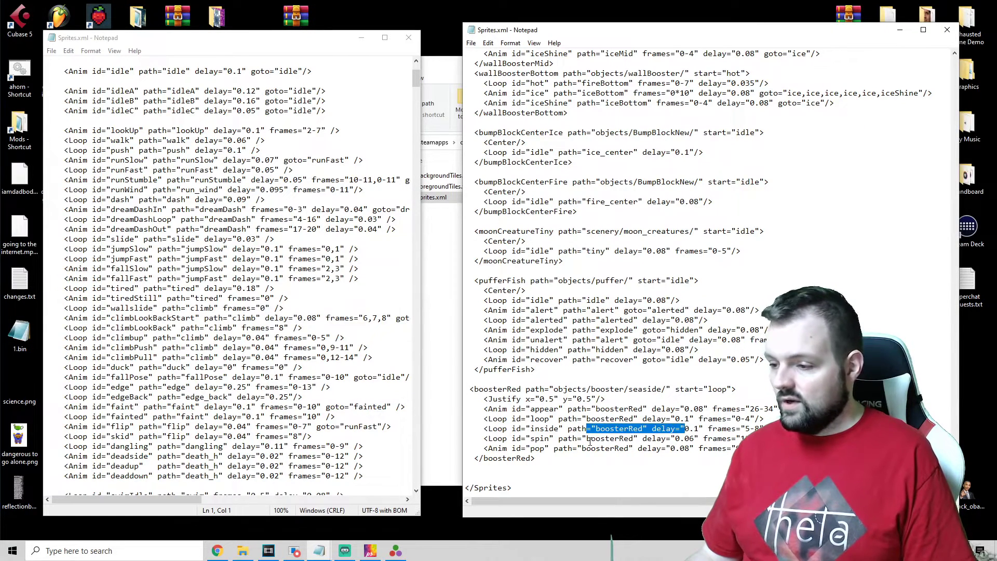
left_click_drag(590, 438, 671, 448)
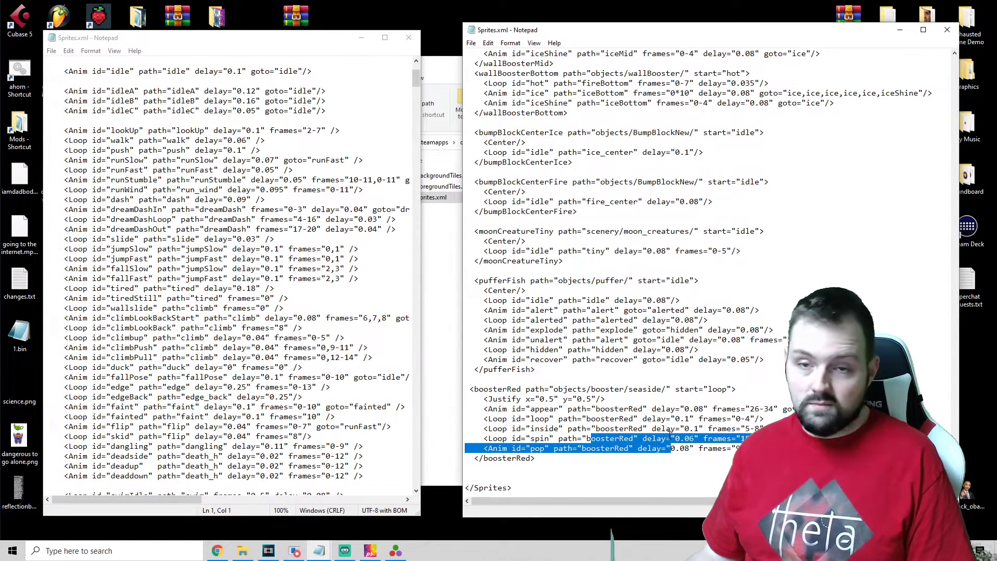
left_click(646, 468)
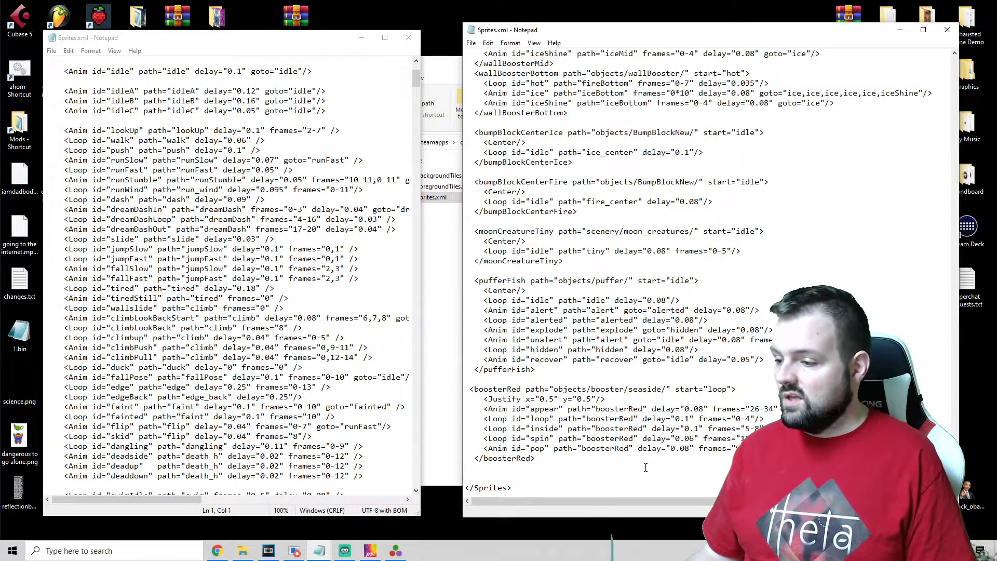
scroll(314, 251, "down", 6)
left_click(254, 240)
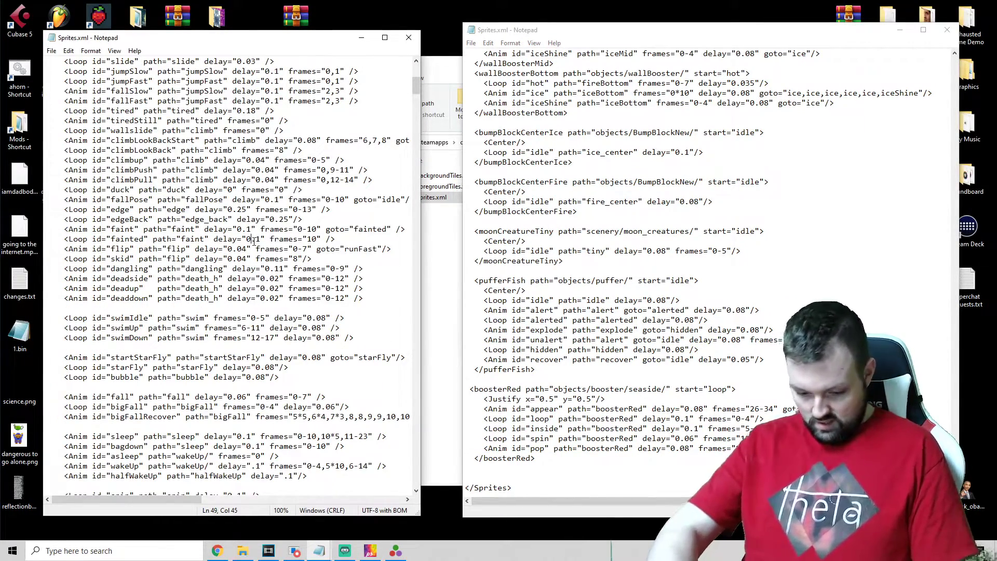
Step: Search the game's Sprites.xml downward to locate the boosterRed entry
key("ctrl+f")
type("boostered")
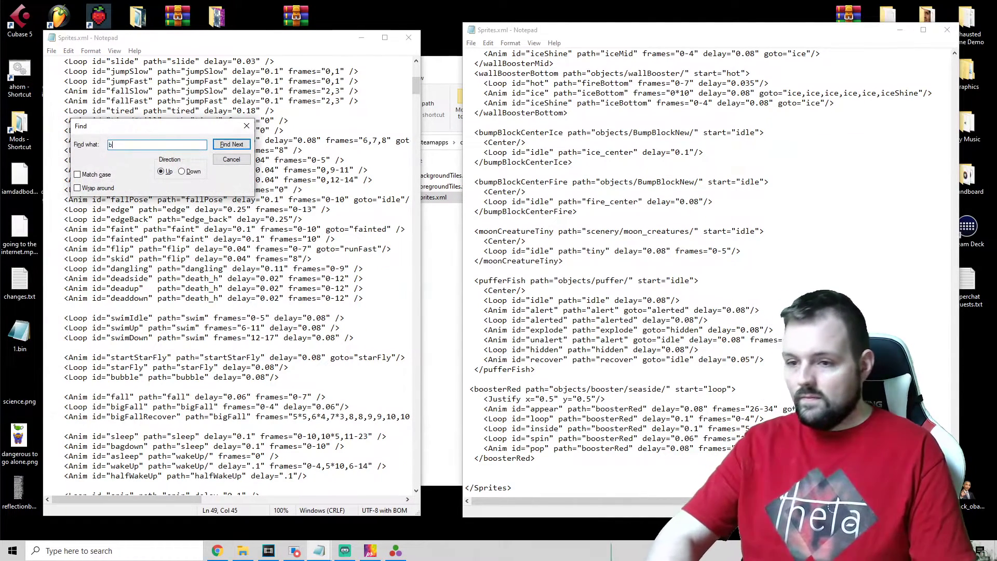
key("Return")
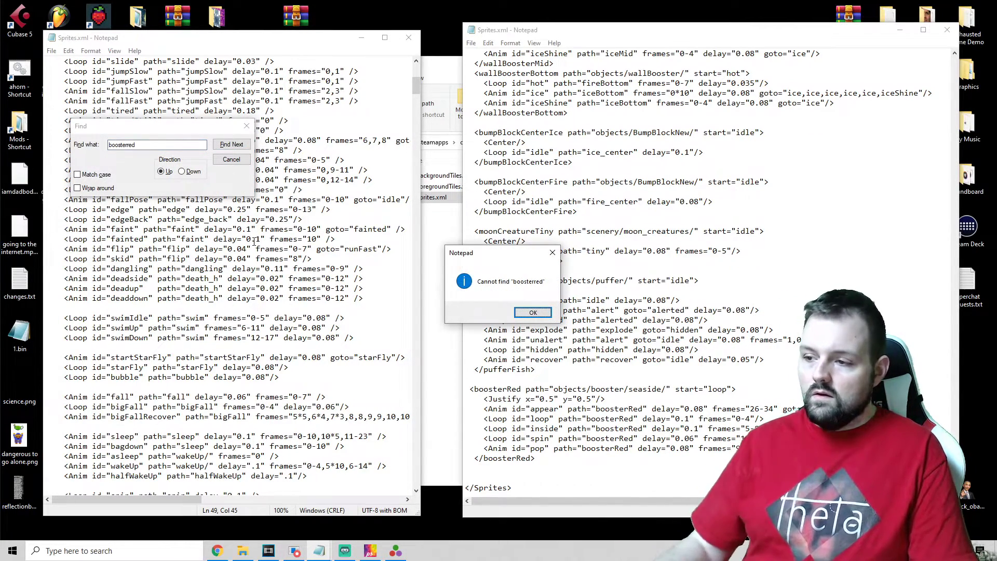
key("Return")
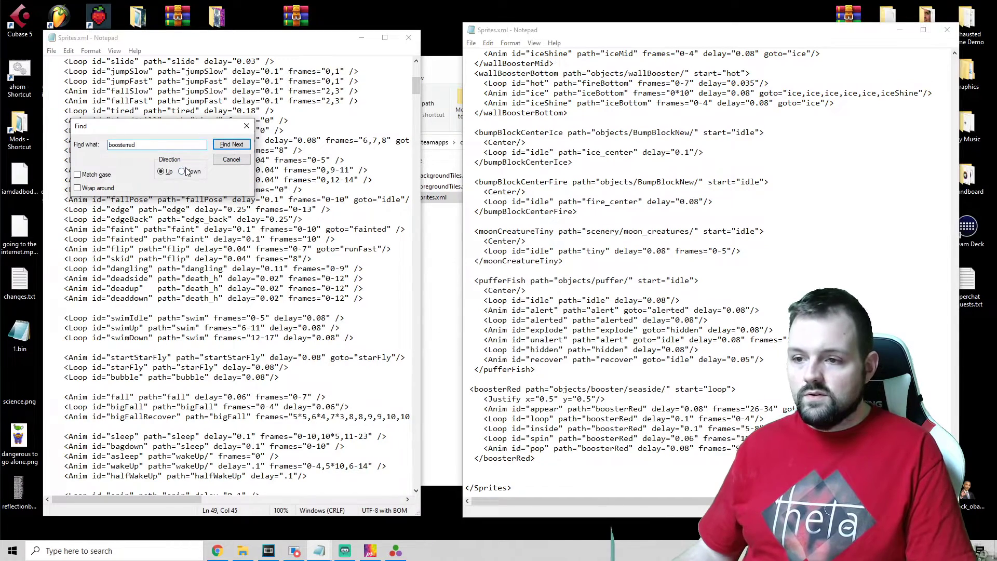
left_click(182, 171)
left_click(232, 145)
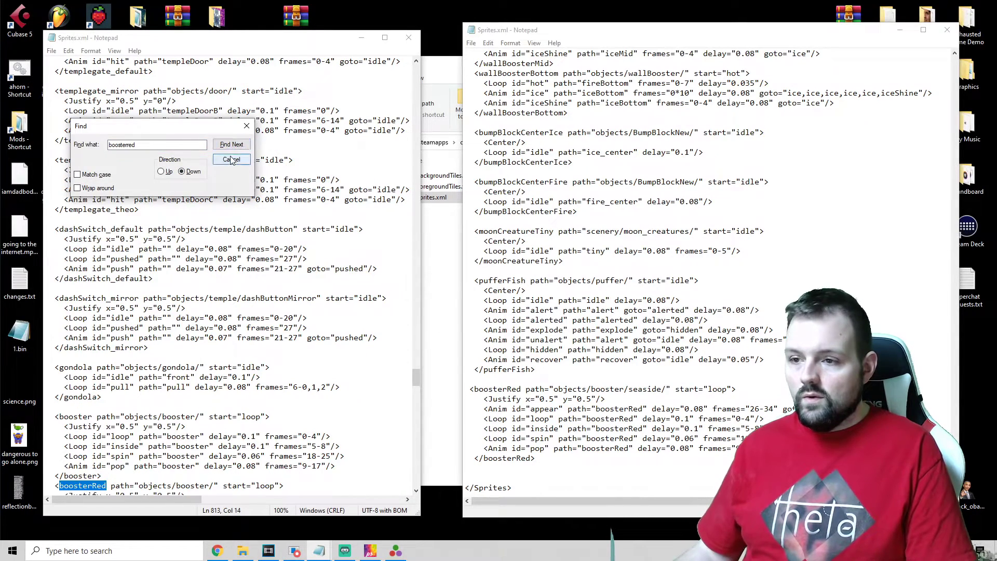
left_click(231, 159)
scroll(209, 332, "down", 6)
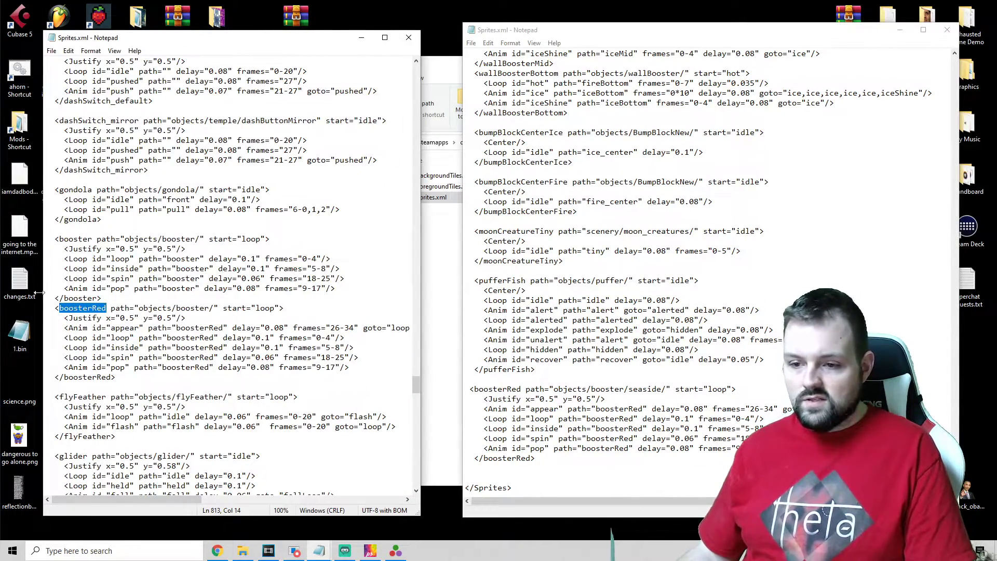
Step: Select the whole old boosterRed block with path objects/booster/ and delete it
left_click_drag(156, 382, 52, 308)
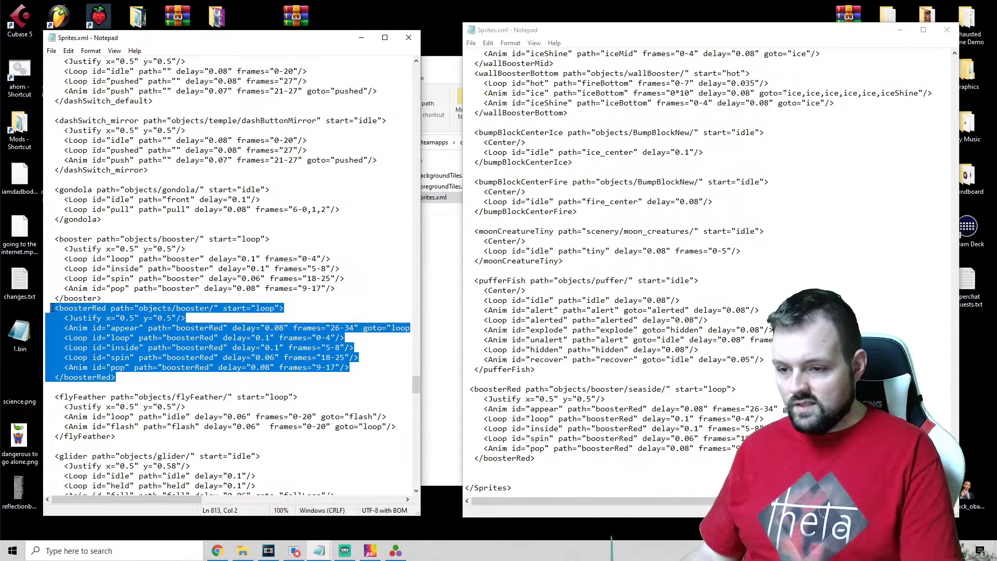
left_click(154, 367)
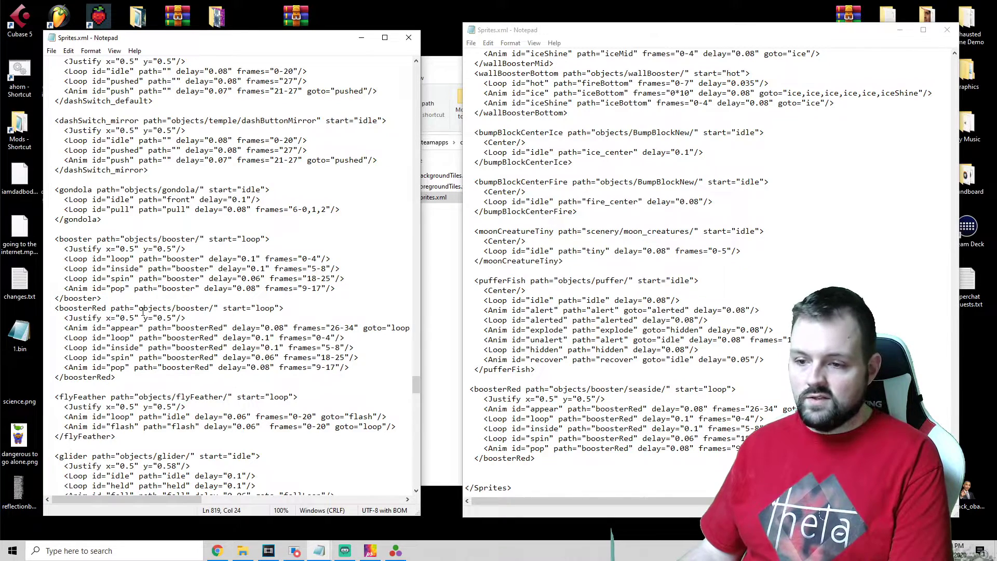
left_click_drag(139, 309, 214, 309)
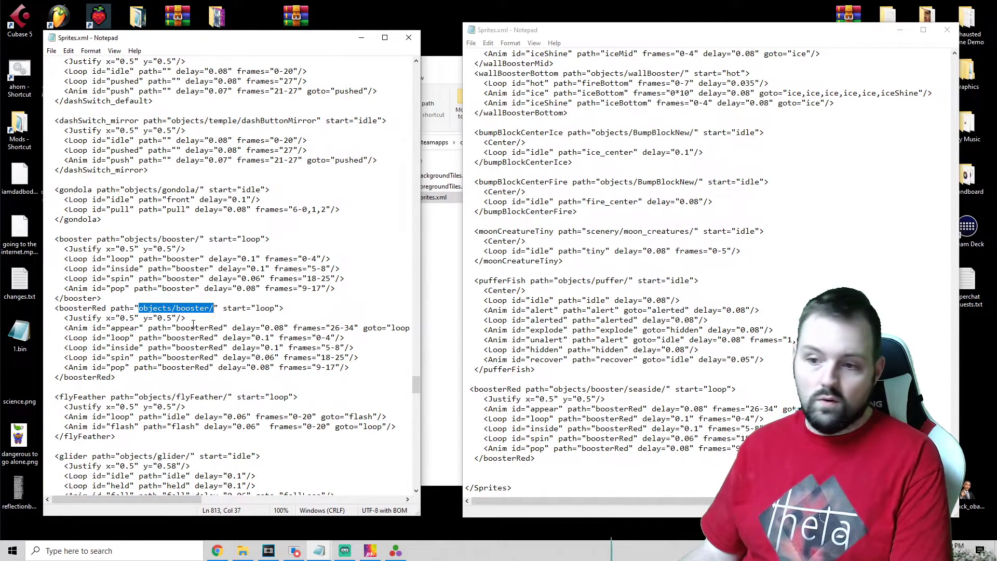
left_click_drag(125, 382, 46, 308)
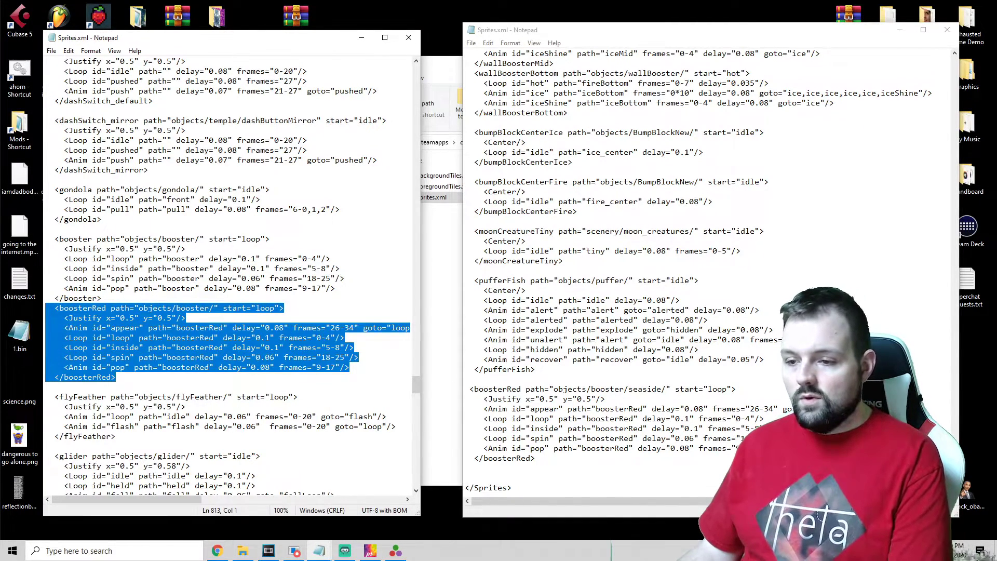
key("Delete")
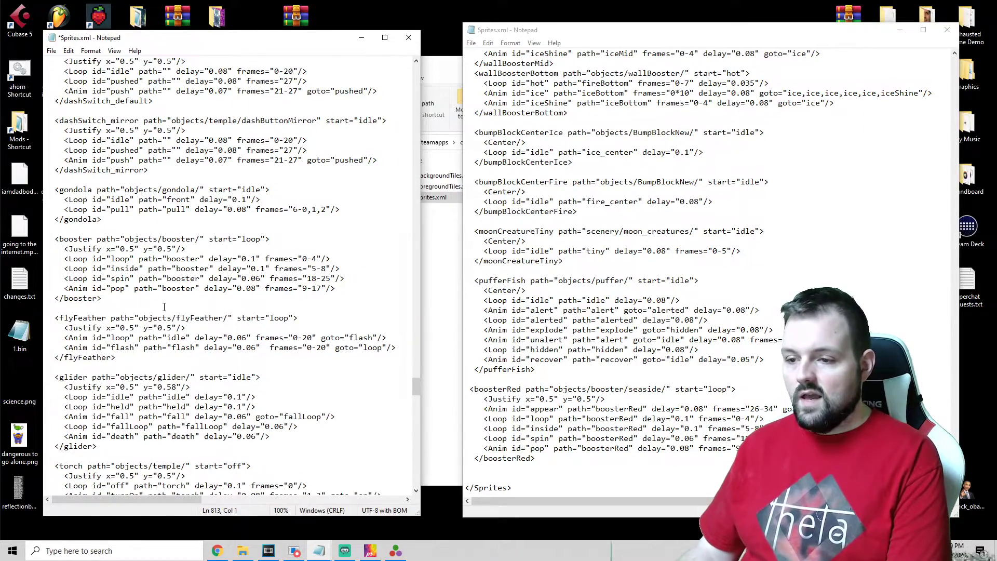
Step: Add a blank line below the pufferFish entry, just above </Sprites>
scroll(164, 307, "down", 20)
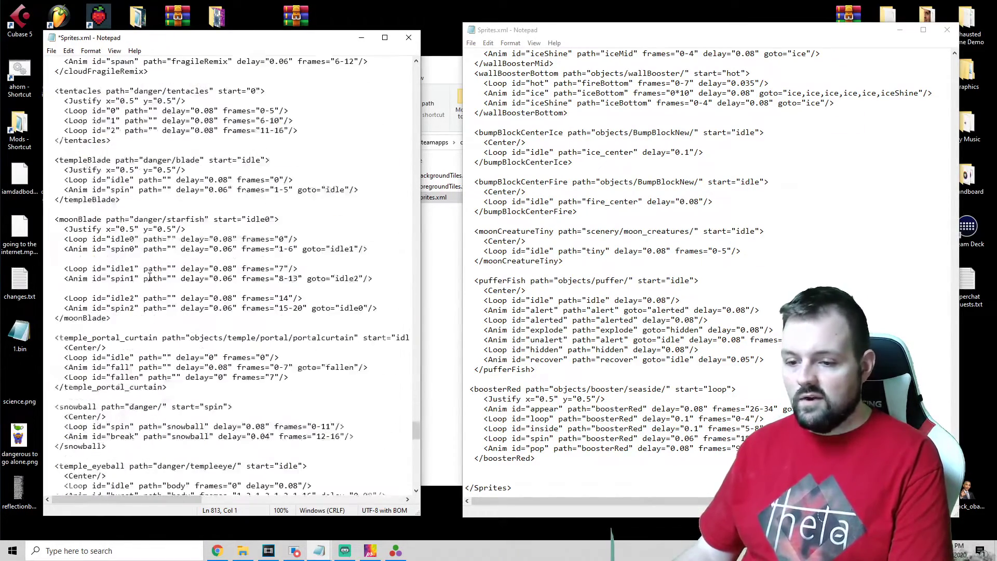
scroll(156, 416, "down", 20)
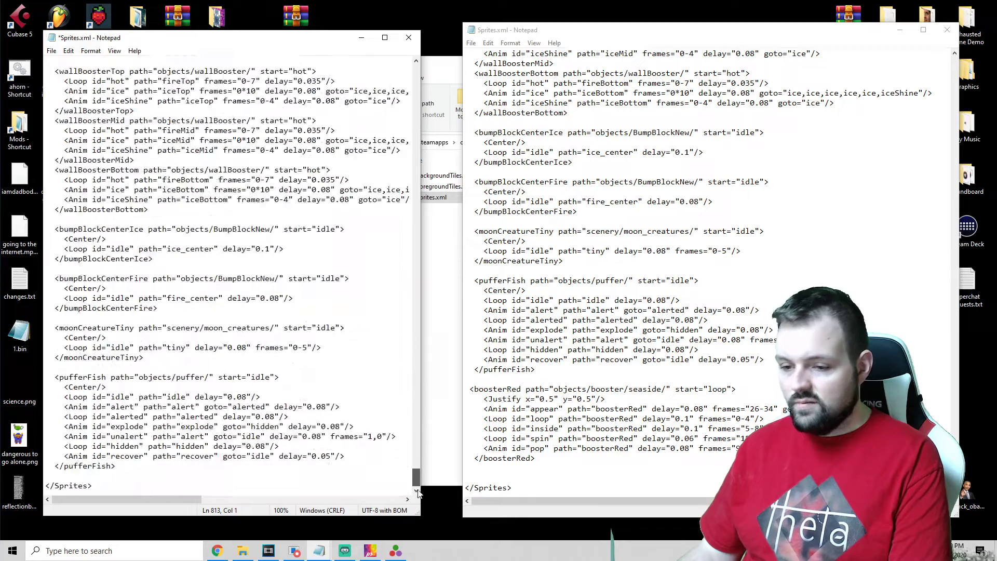
left_click(66, 476)
key("Return")
Step: Copy the seaside boosterRed block from the reference file, paste it below pufferFish, and save
left_click(598, 465)
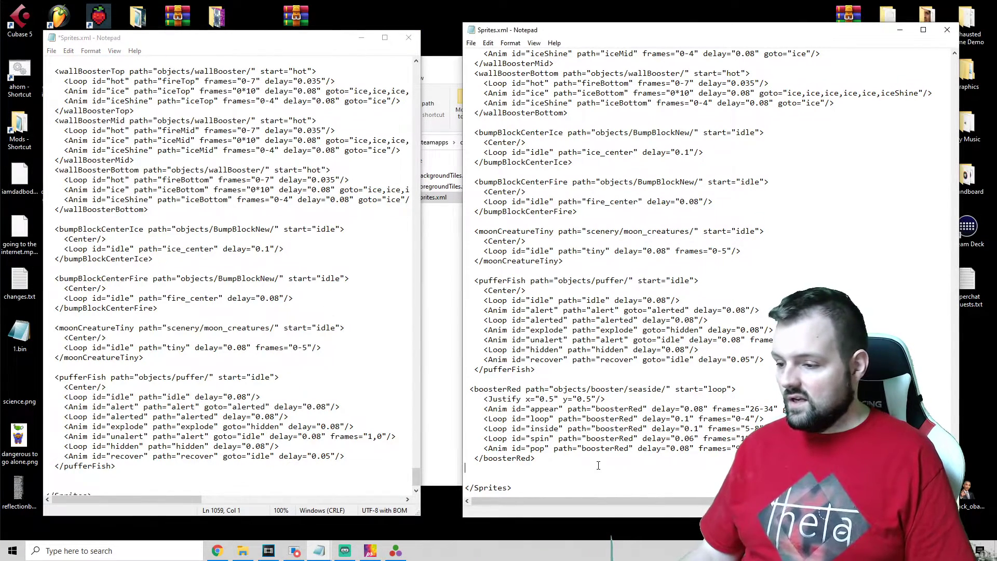
left_click_drag(592, 460, 465, 389)
key("ctrl+c")
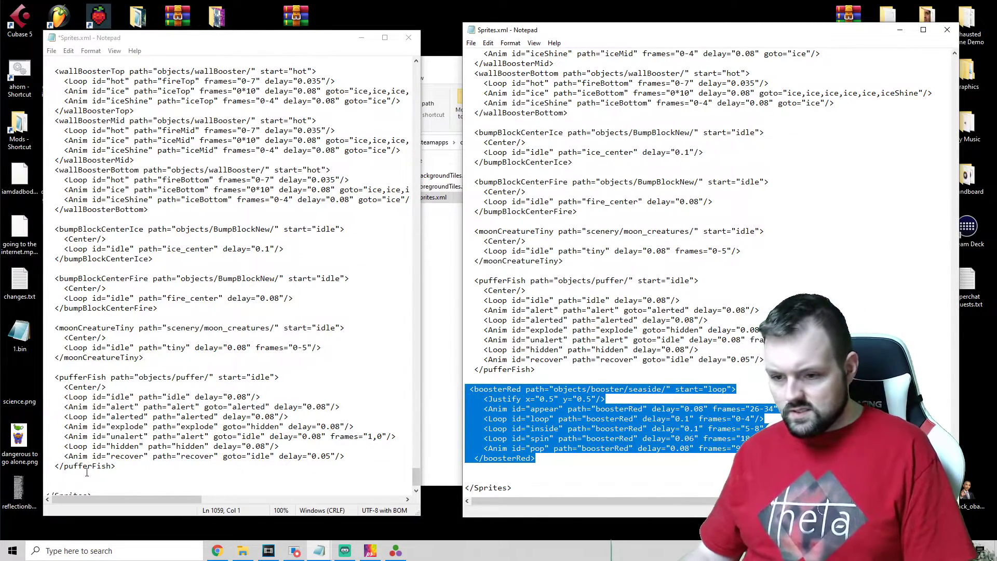
left_click(86, 477)
key("ctrl+v")
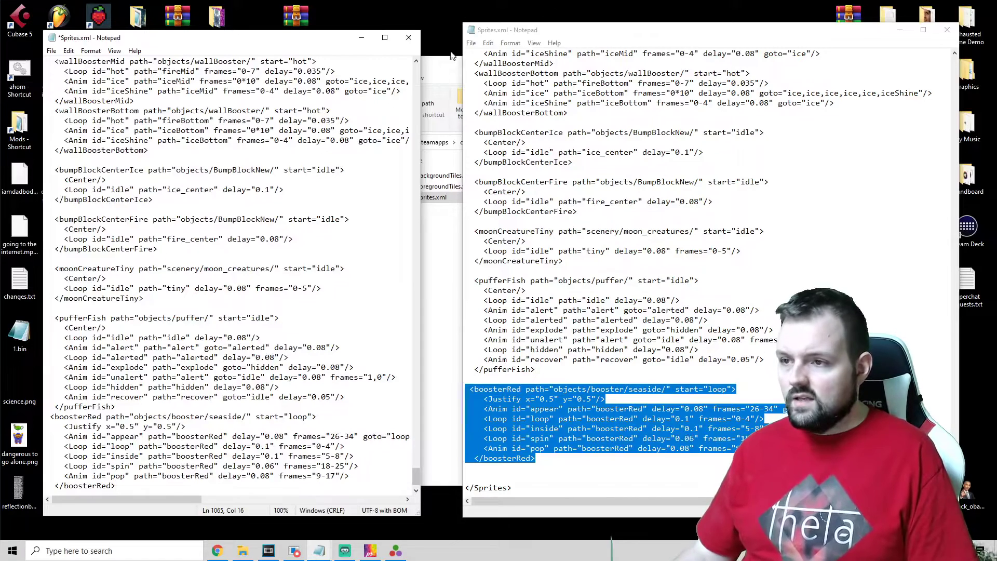
key("ctrl+s")
Step: Close both Notepad windows, delete dadbod's old Sprites.xml, and move the desktop copy in
left_click(939, 29)
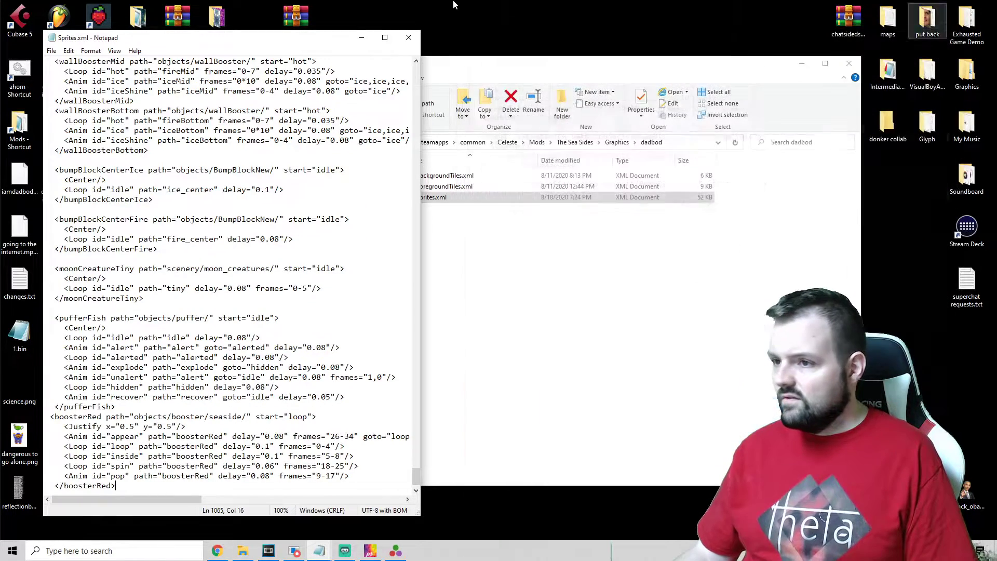
left_click(409, 37)
key("Delete")
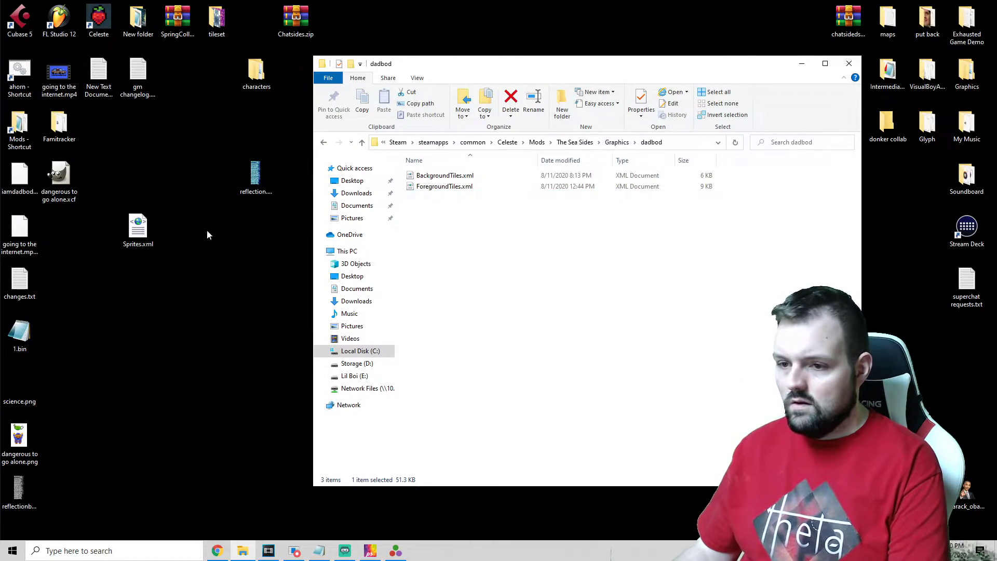
left_click_drag(139, 229, 457, 239)
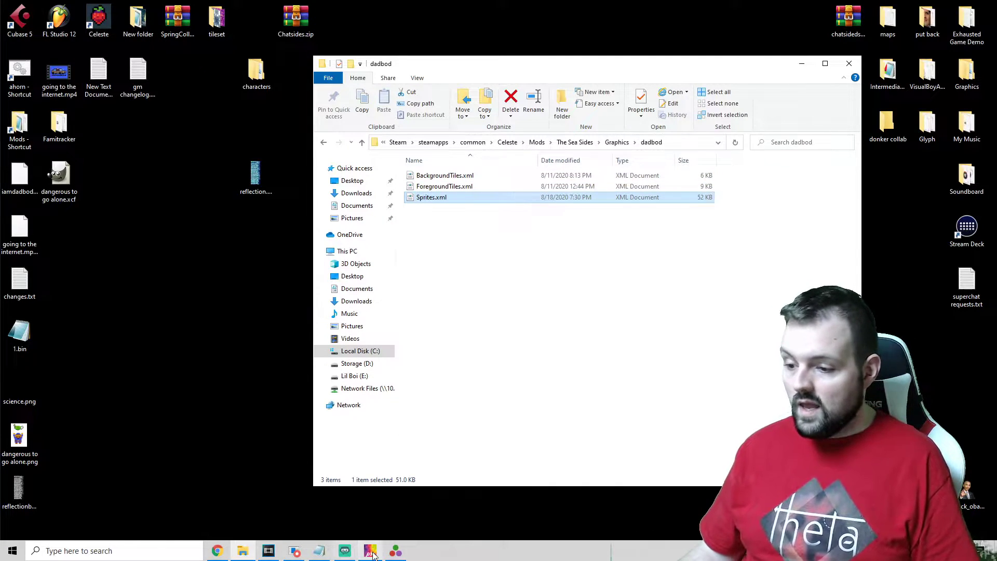
Step: Check in Ahorn's Map Metadata that the Sprites path ends in Graphics/dadbod/Sprites.xml
left_click(395, 551)
left_click(61, 20)
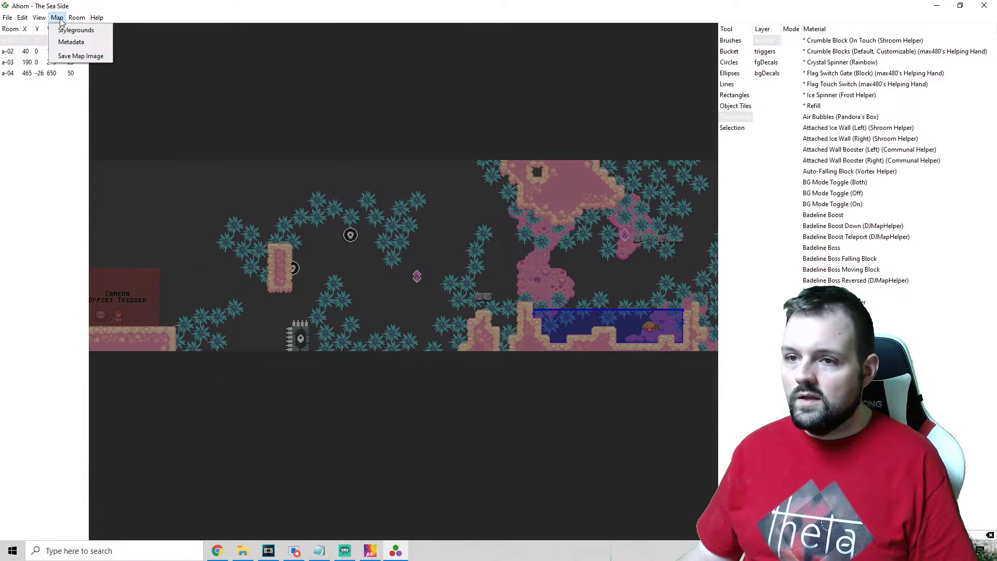
left_click(70, 43)
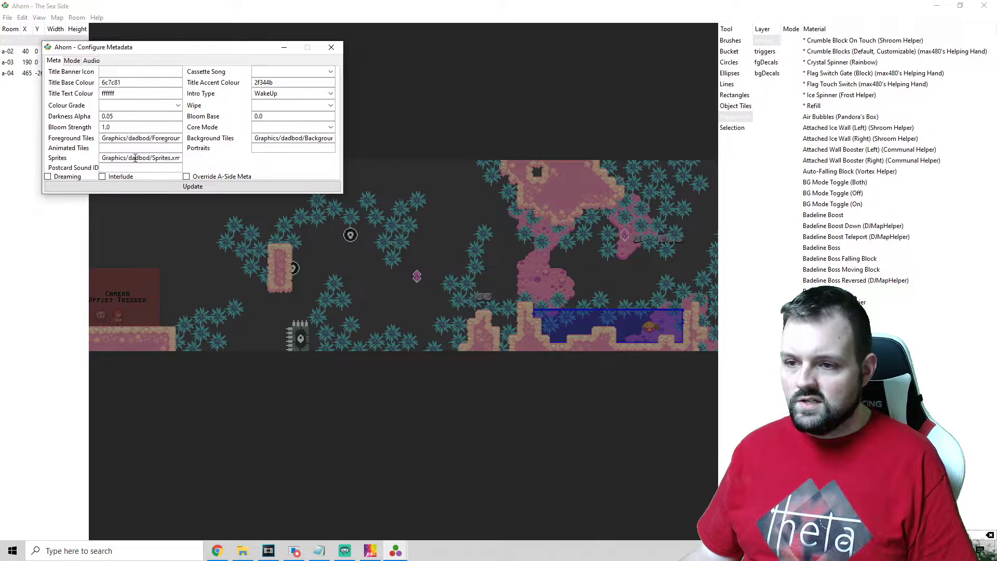
left_click_drag(145, 158, 192, 162)
left_click(334, 46)
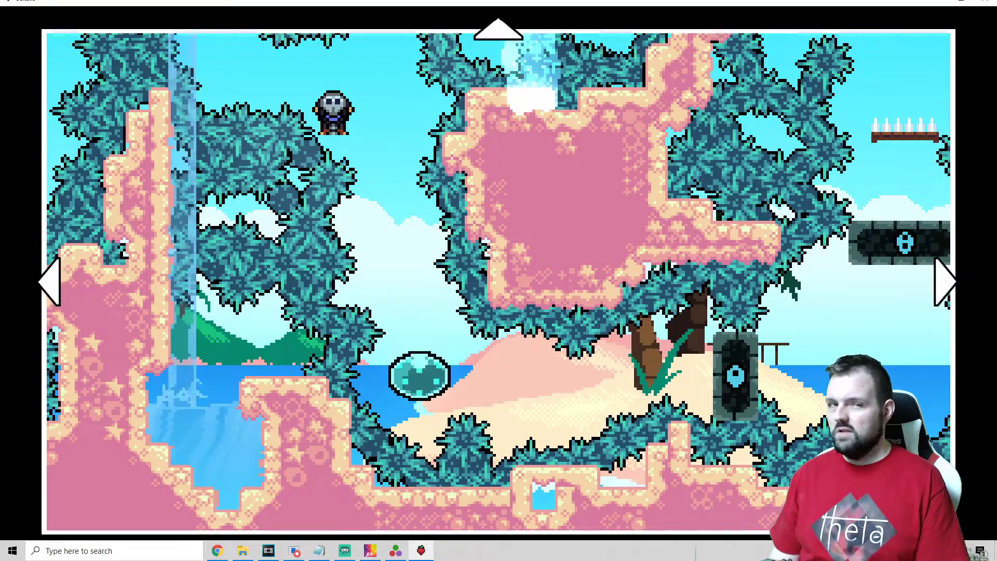
Step: Play The Sea Sides room, riding the teal boosters left and right, then pause
key("Right")
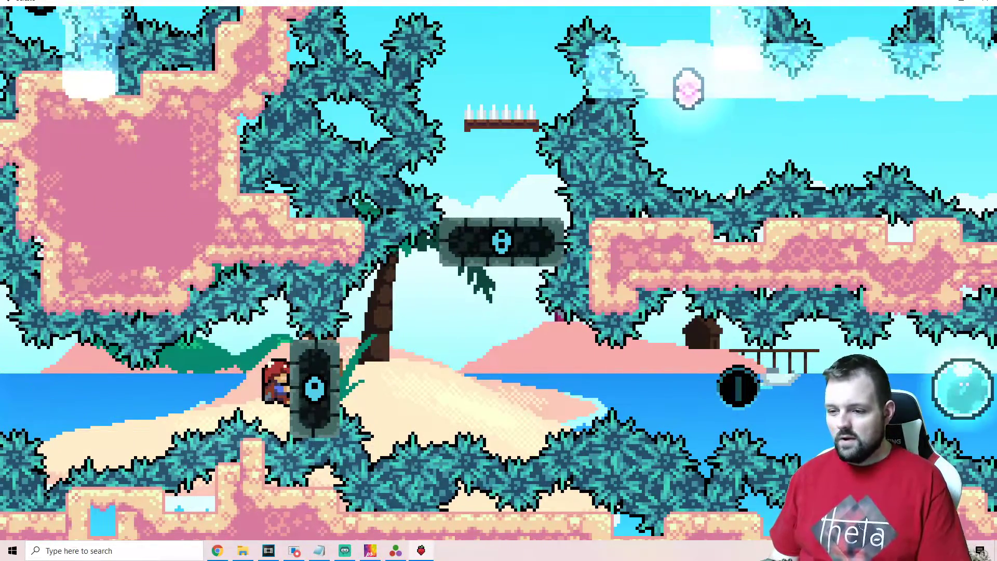
key("Left")
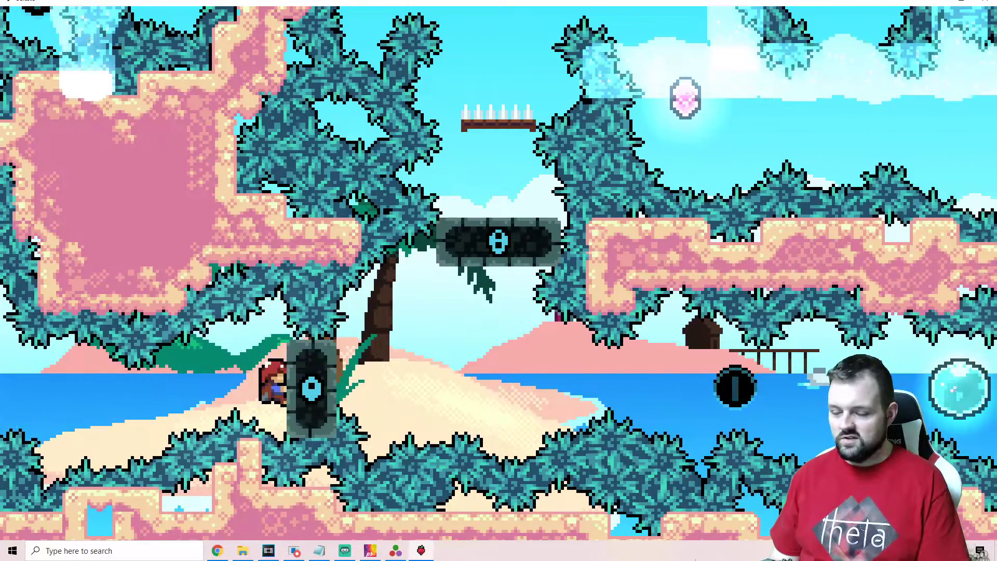
key("Left")
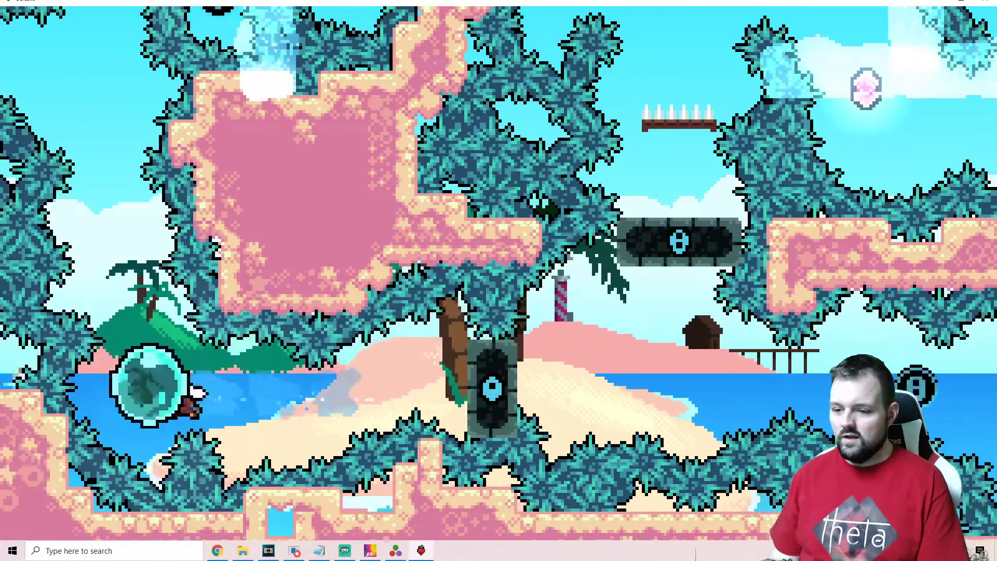
key("Right")
key("Left")
key("Right")
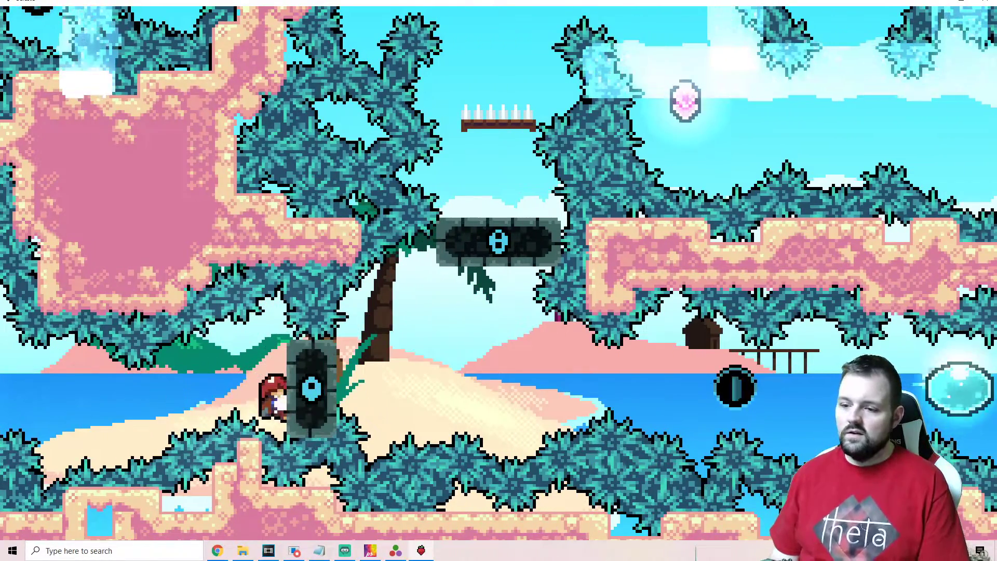
key("Right")
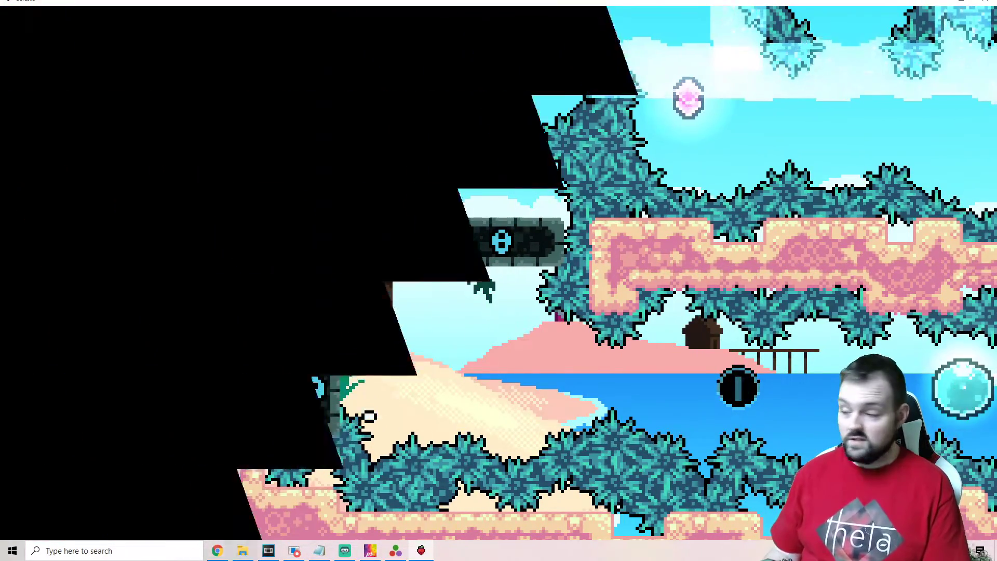
key("Escape")
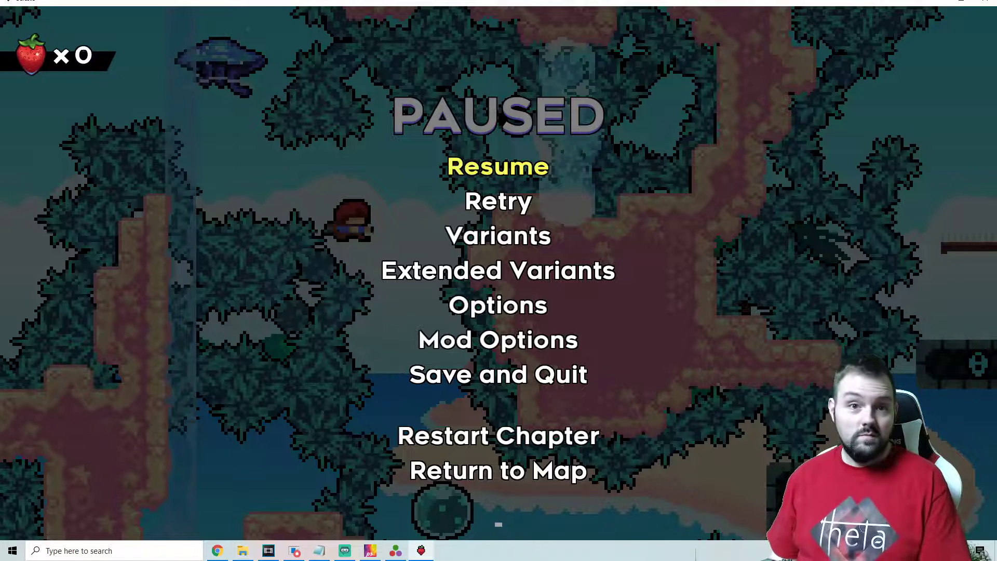